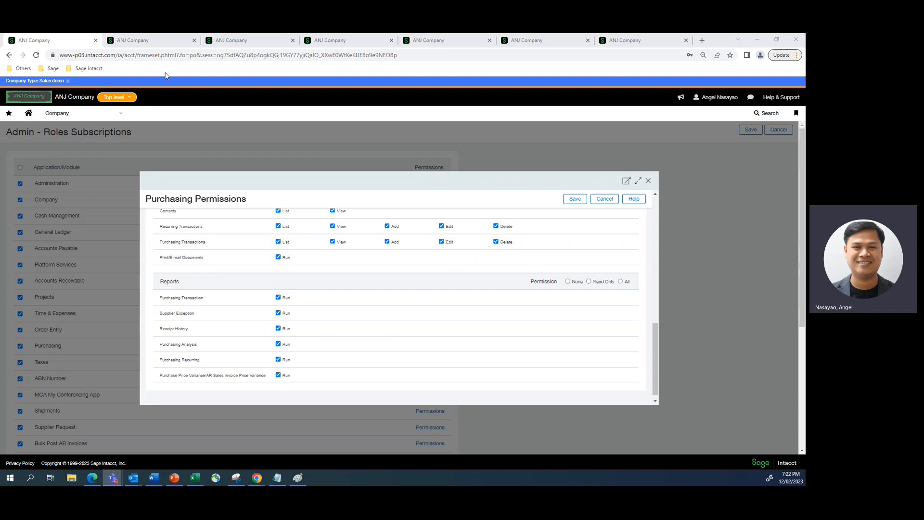
# Step: Review the user/group permissions of the Purchase_Order transaction definition, including the access rights options for the Everyone group
pyautogui.click(151, 44)
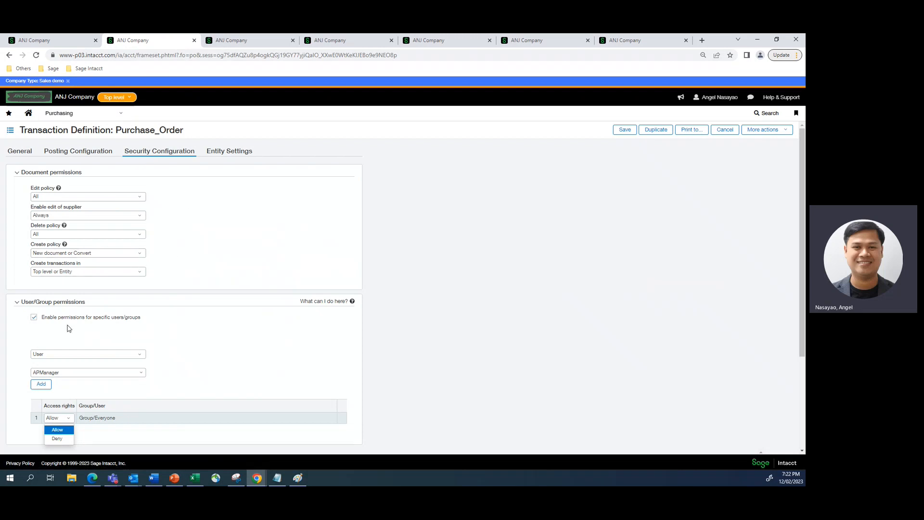
pyautogui.scroll(-2, 80, 275)
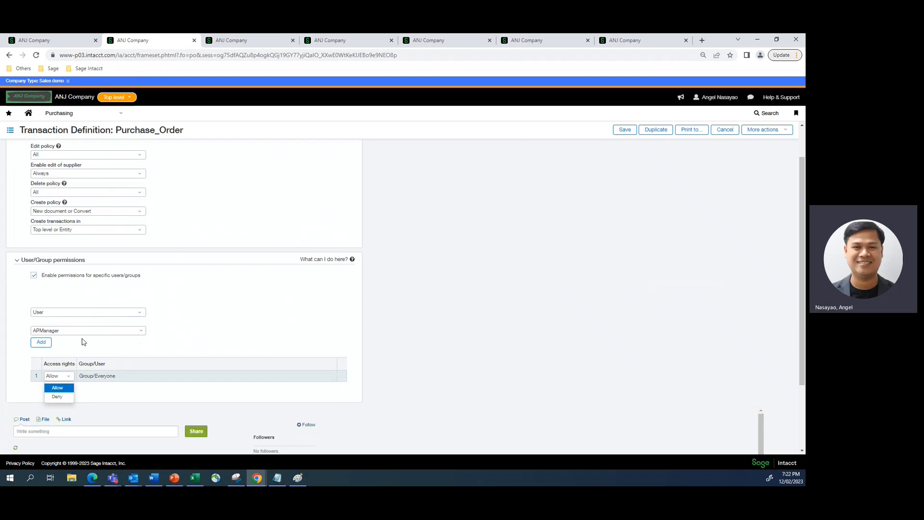
pyautogui.click(61, 390)
pyautogui.click(58, 376)
# Step: Check the Purchase Access field in the administrator's own user information record
pyautogui.click(225, 41)
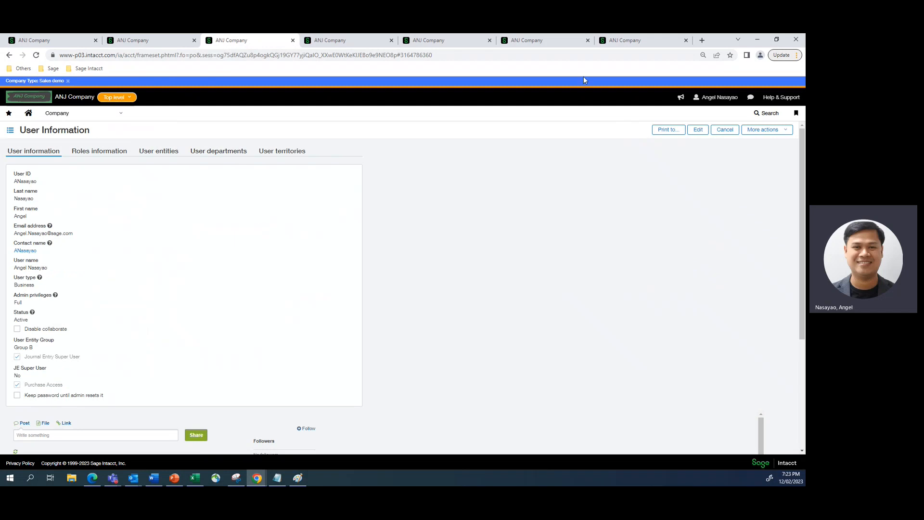
pyautogui.click(561, 55)
pyautogui.click(566, 44)
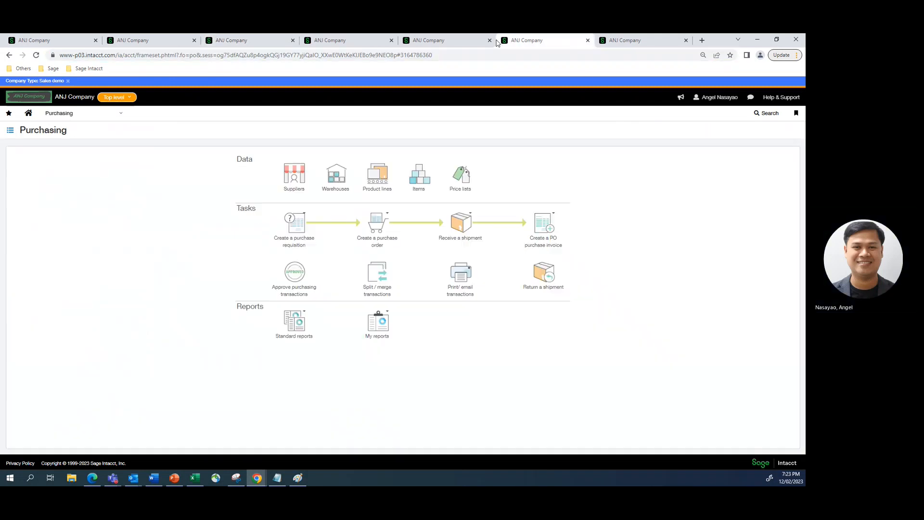
pyautogui.click(230, 40)
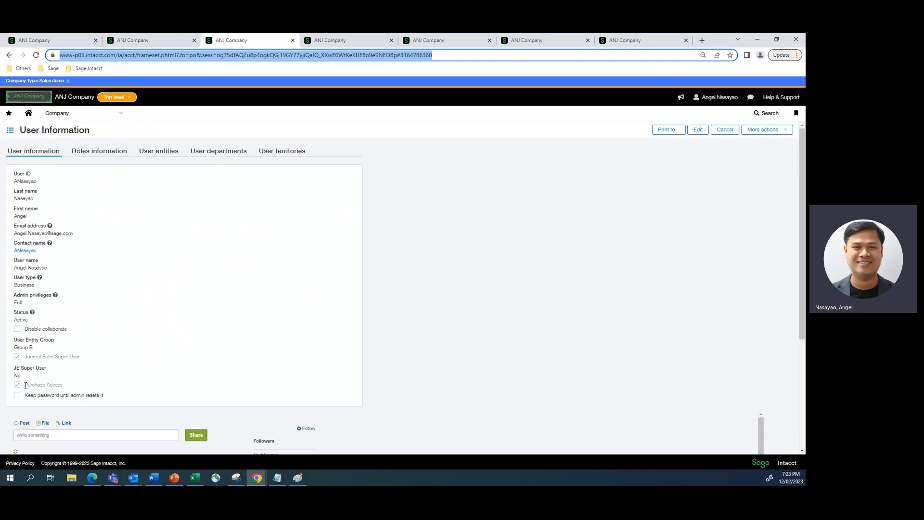
pyautogui.moveTo(25, 388); pyautogui.dragTo(68, 385)
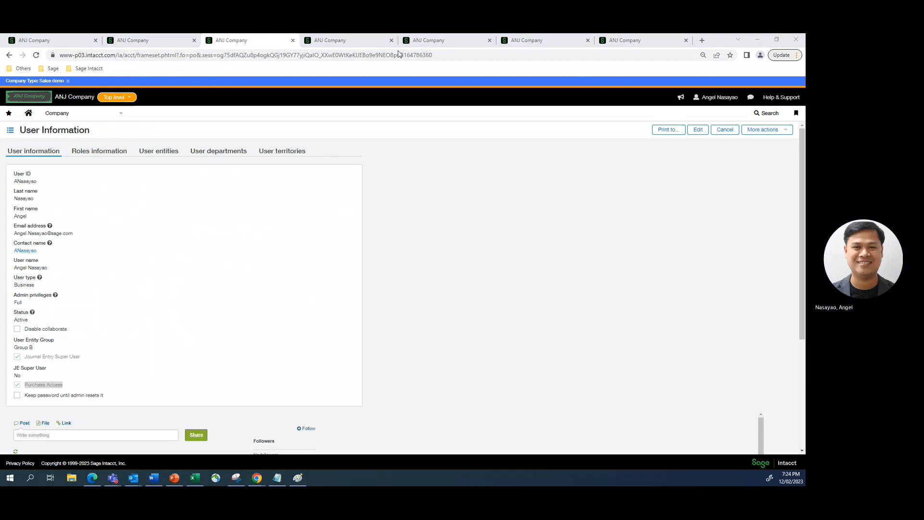
# Step: Check the user ID and user name in the APManager user information record
pyautogui.click(561, 41)
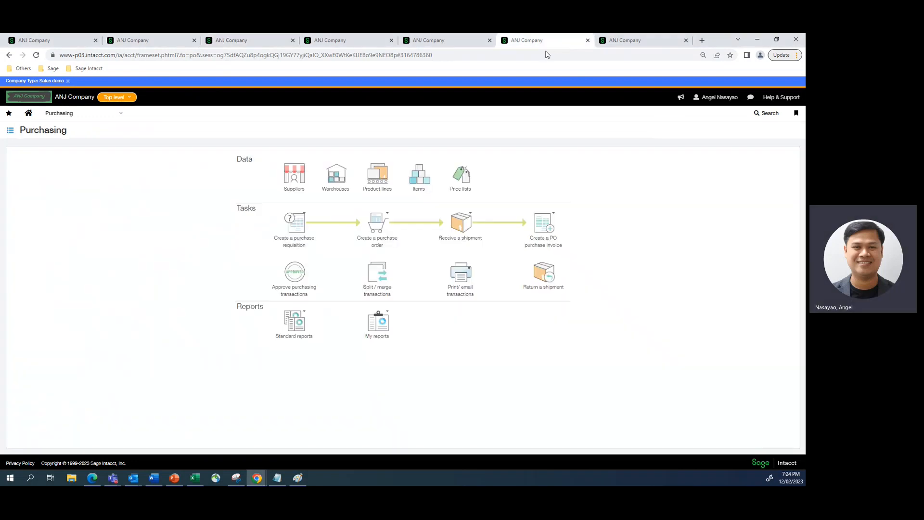
pyautogui.click(776, 39)
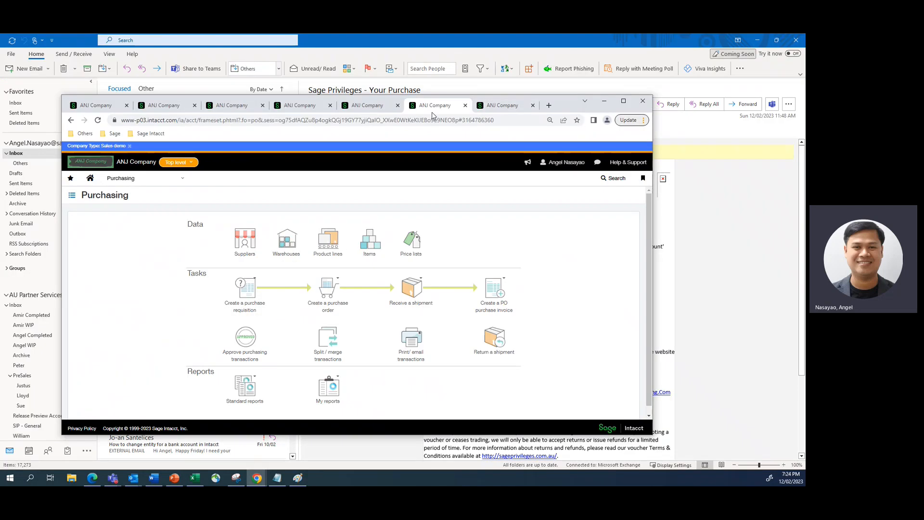
pyautogui.click(297, 107)
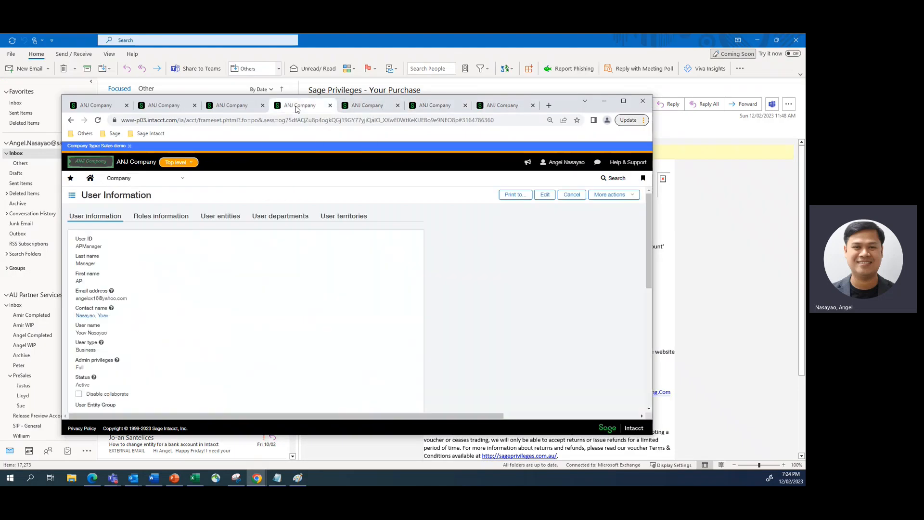
pyautogui.click(622, 101)
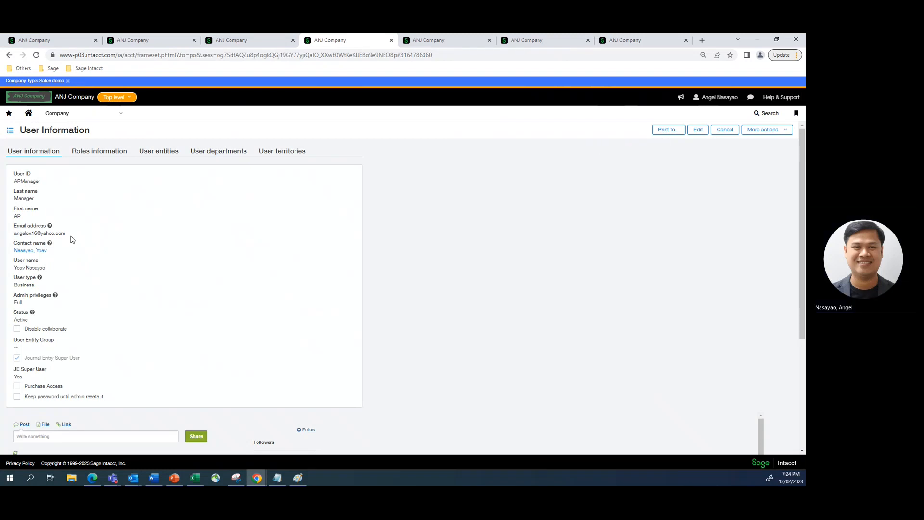
pyautogui.doubleClick(41, 181)
pyautogui.moveTo(14, 267); pyautogui.dragTo(72, 271)
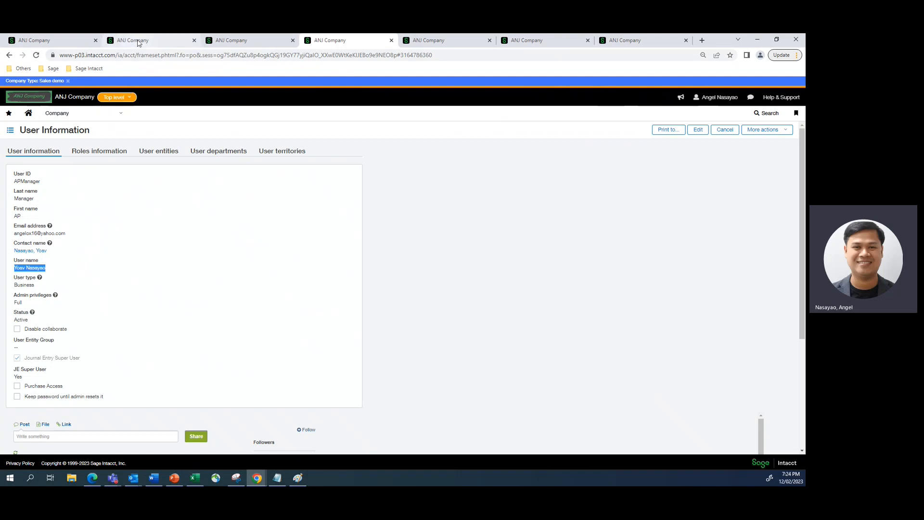
# Step: Close the pages for the role permissions, the Purchase_Order transaction definition and both user records
pyautogui.click(62, 43)
pyautogui.click(94, 41)
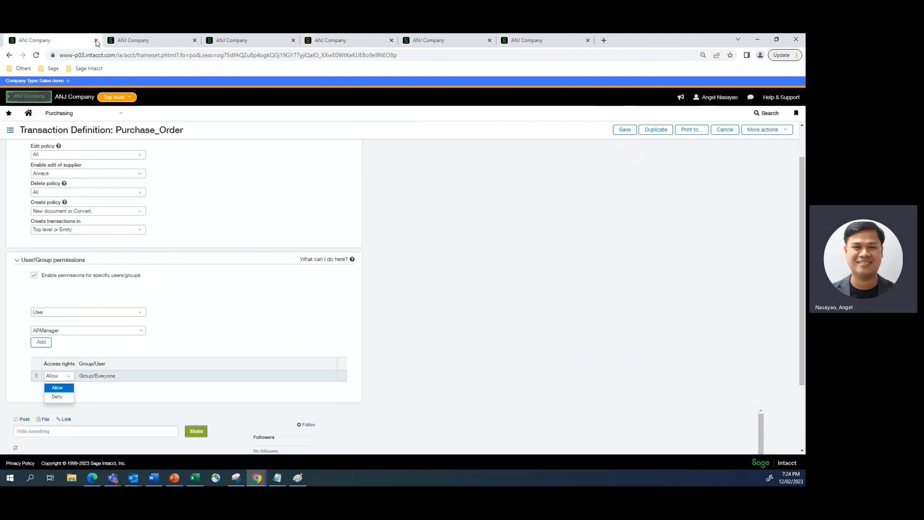
pyautogui.click(96, 41)
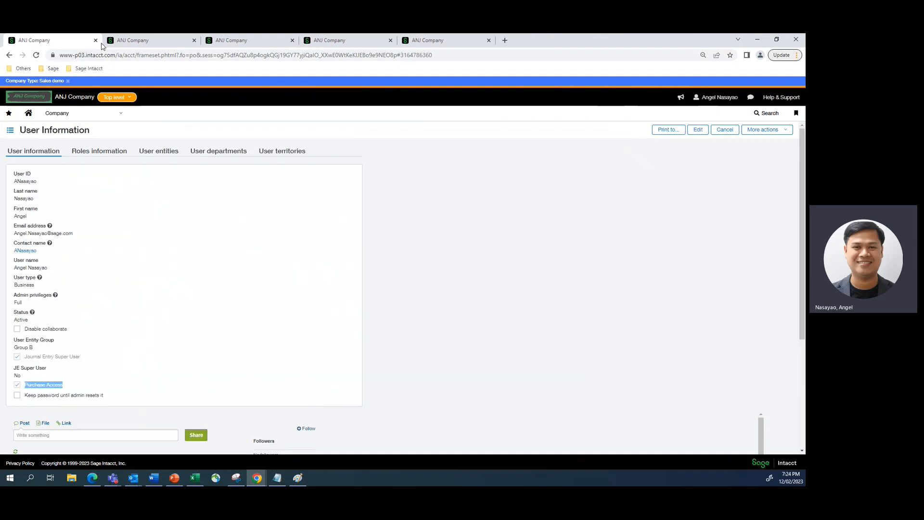
pyautogui.click(137, 42)
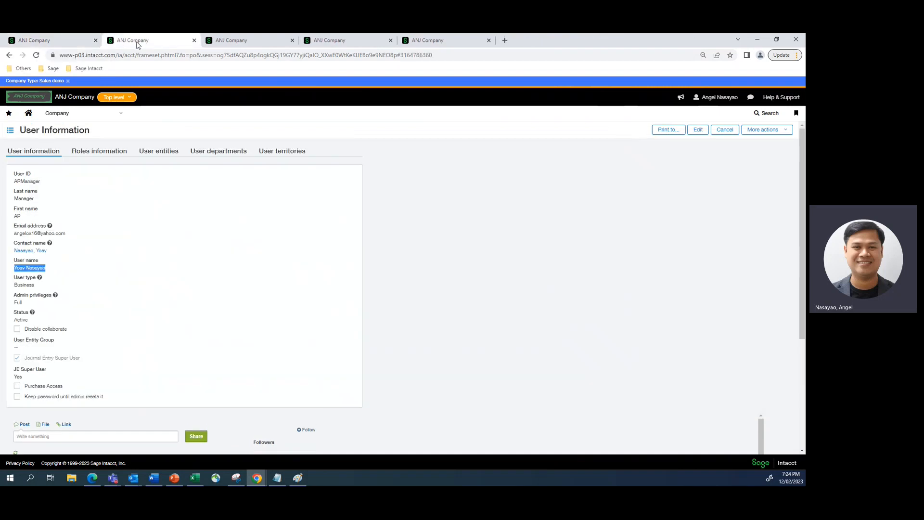
pyautogui.click(97, 41)
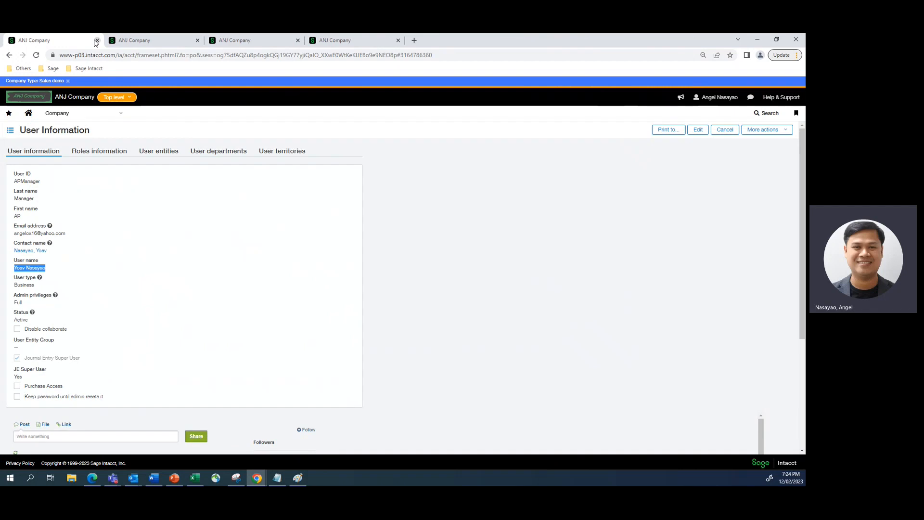
pyautogui.click(97, 41)
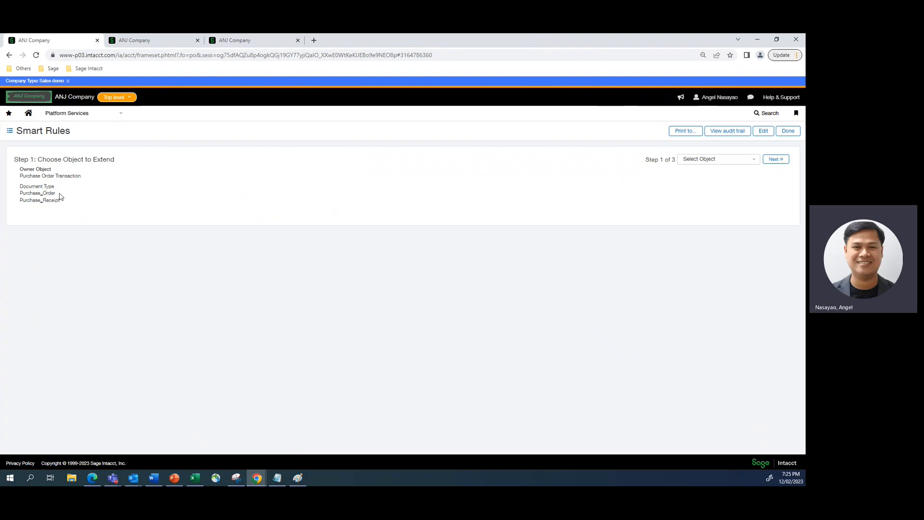
# Step: Review the smart rule's document types, events, condition and error message, and close its page
pyautogui.click(775, 159)
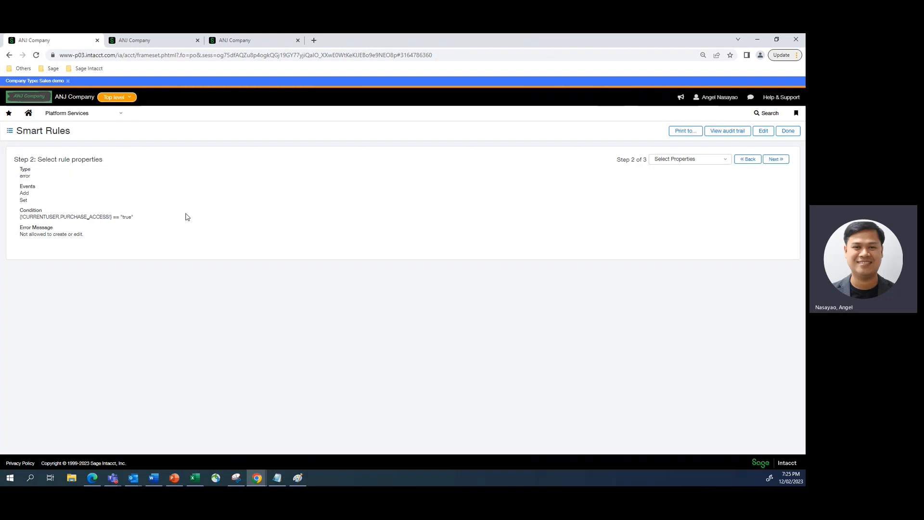
pyautogui.click(747, 159)
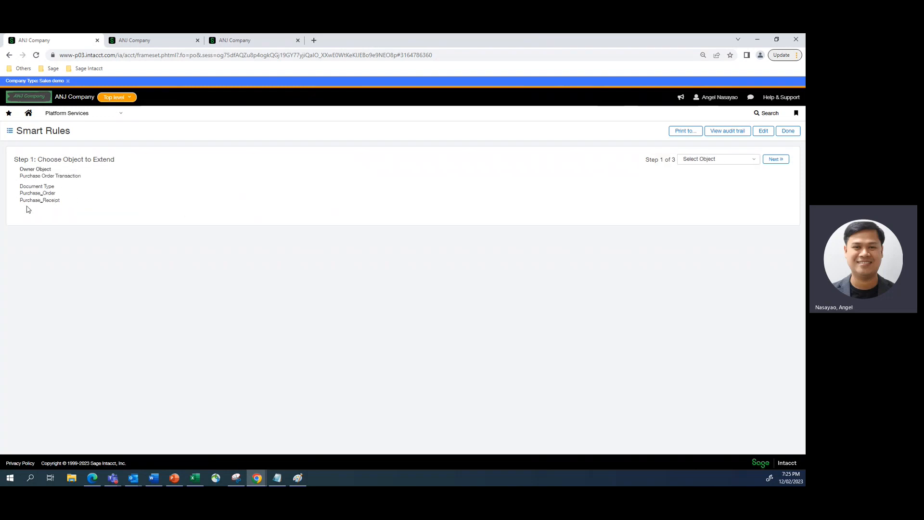
pyautogui.click(771, 162)
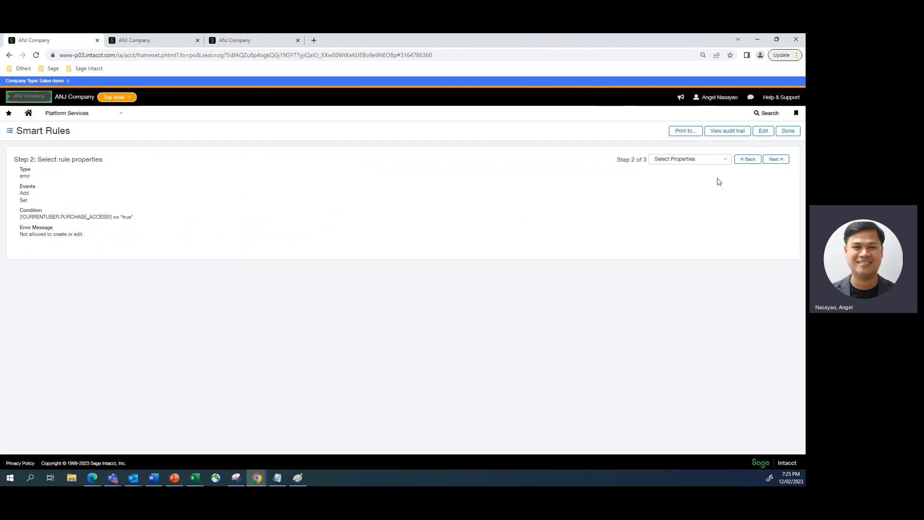
pyautogui.click(747, 162)
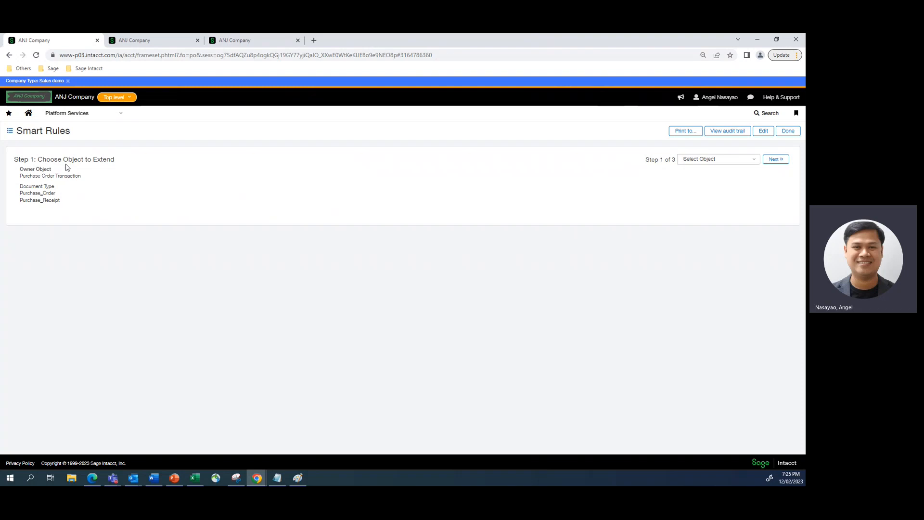
pyautogui.click(97, 40)
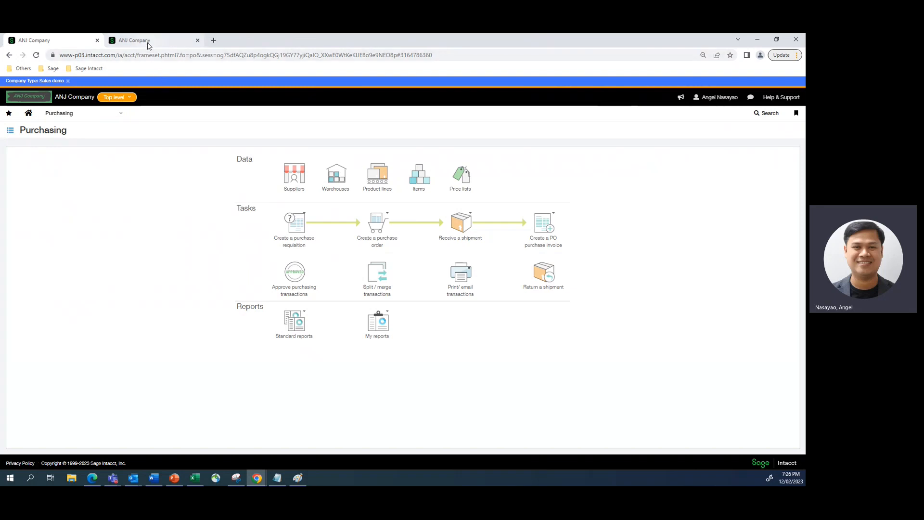
# Step: Check which user is signed in to the second session, and return to the Purchasing page of the first session
pyautogui.moveTo(148, 45)
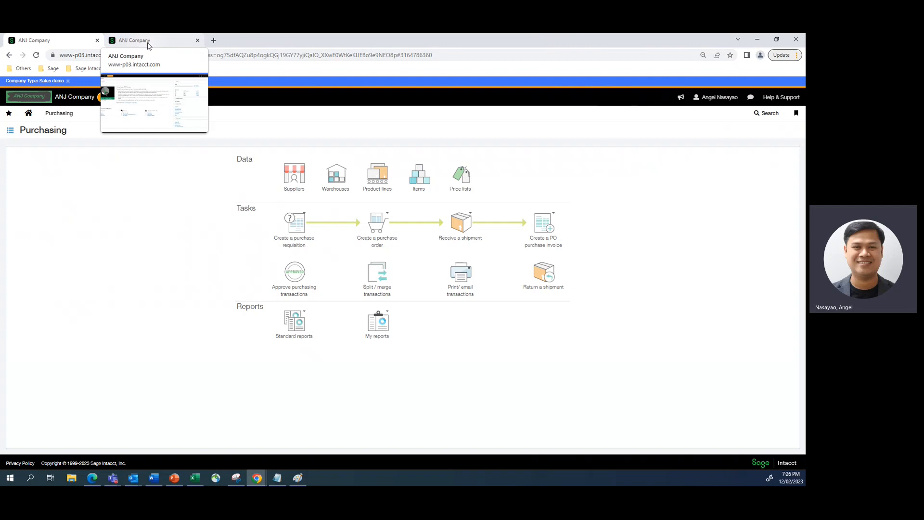
pyautogui.click(149, 42)
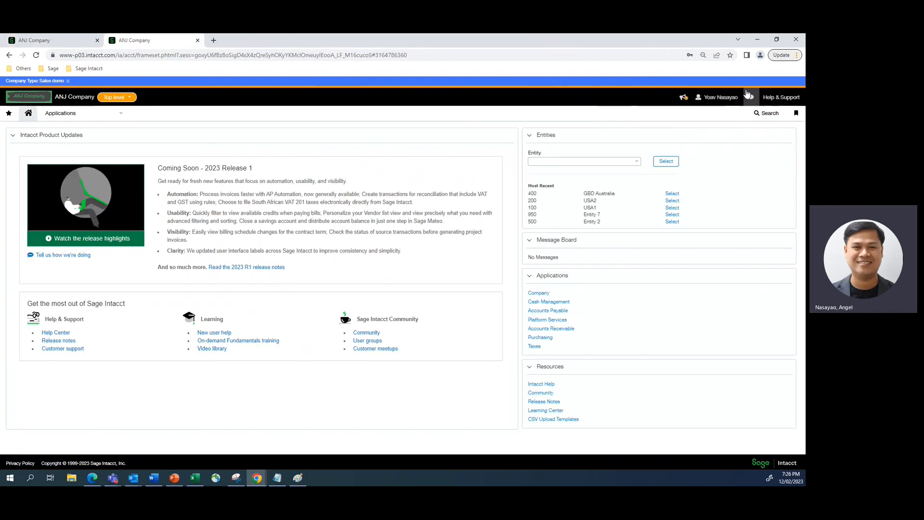
pyautogui.click(76, 43)
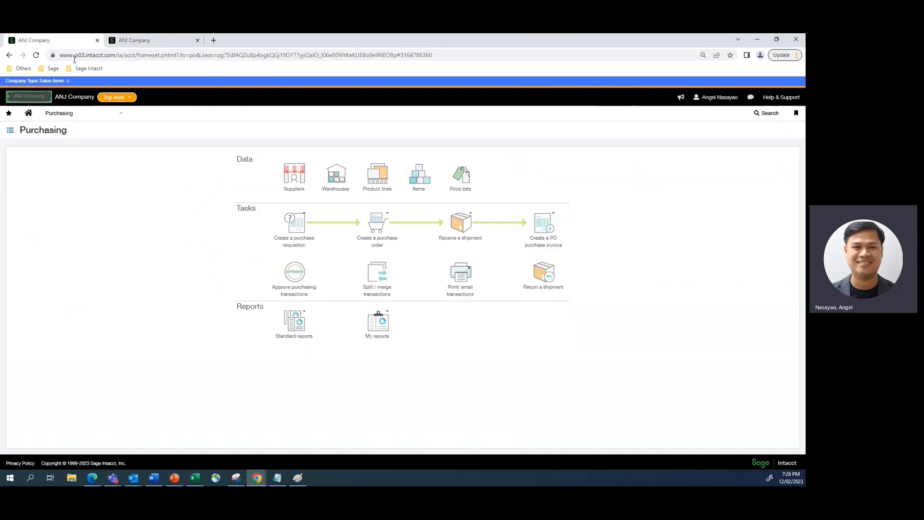
# Step: Create a new Purchase_Order transaction in Purchasing with myCar as the supplier
pyautogui.click(120, 113)
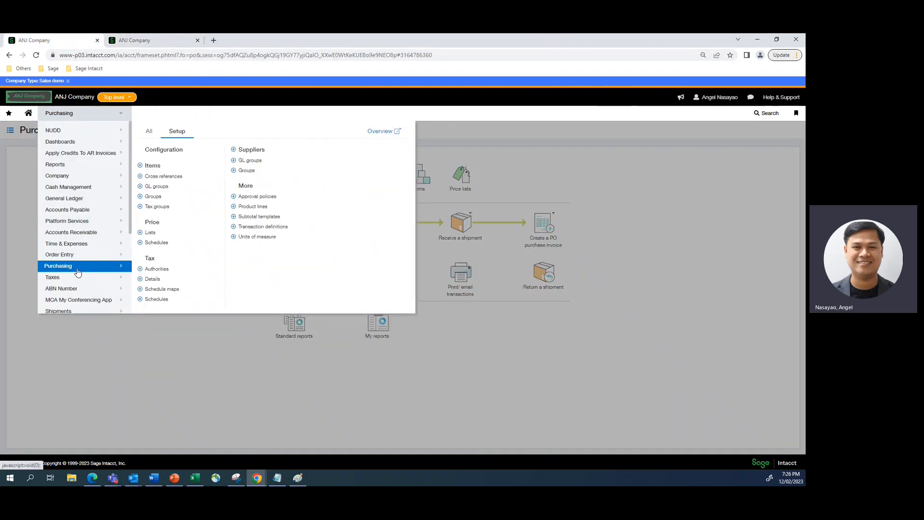
pyautogui.click(149, 131)
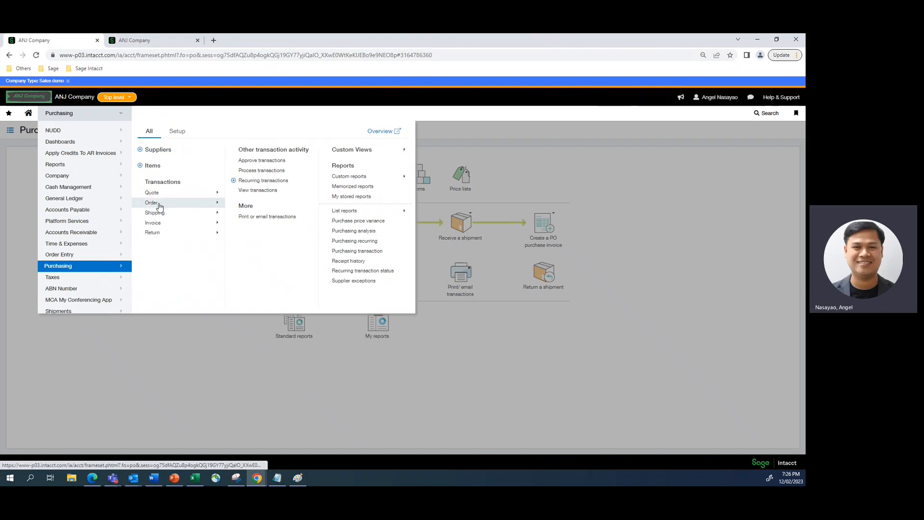
pyautogui.moveTo(160, 207)
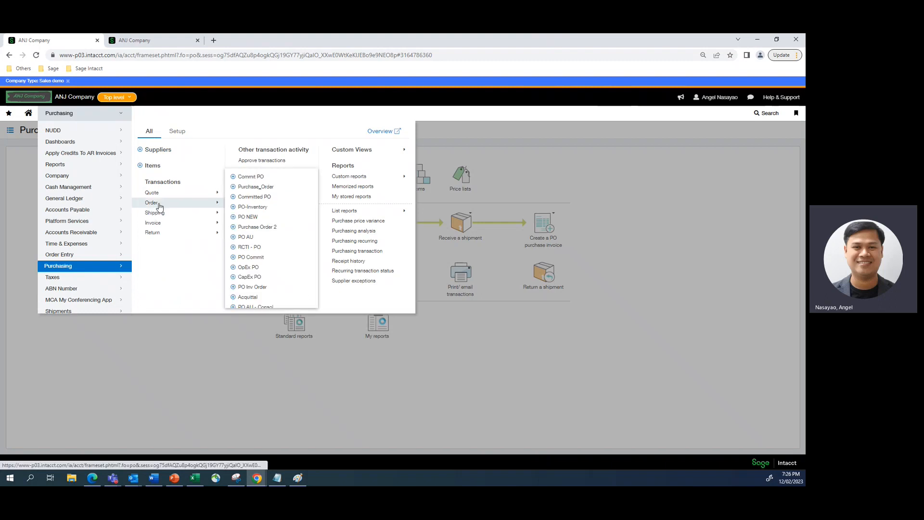
pyautogui.click(234, 188)
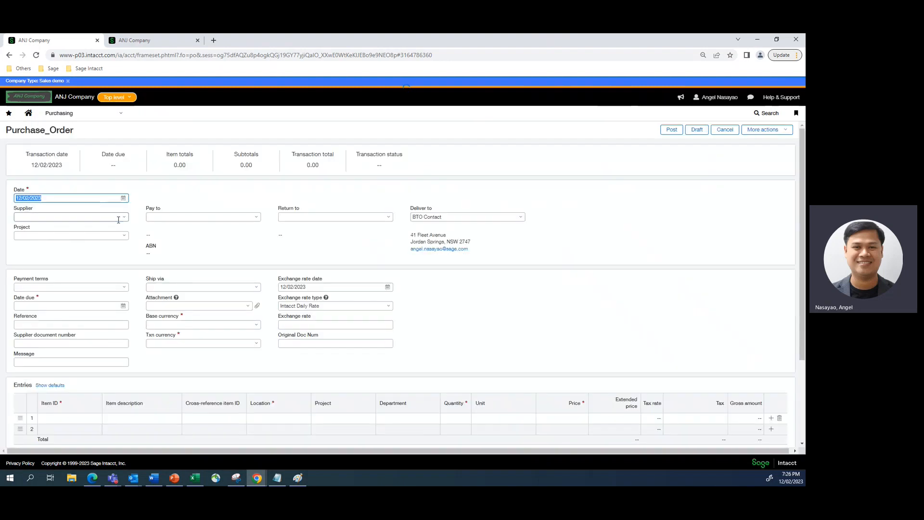
pyautogui.click(120, 217)
pyautogui.click(85, 260)
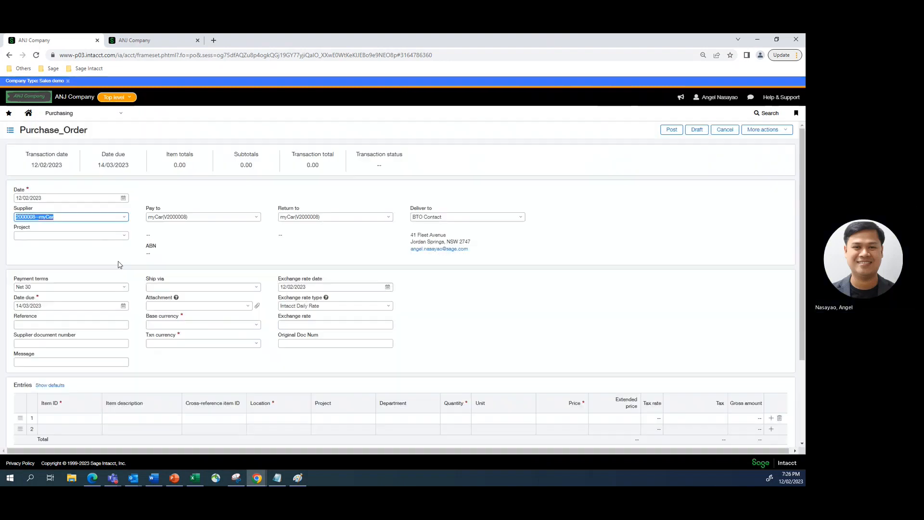
# Step: Set both the base currency and the transaction currency of the purchase order to AUD
pyautogui.scroll(-3, 245, 213)
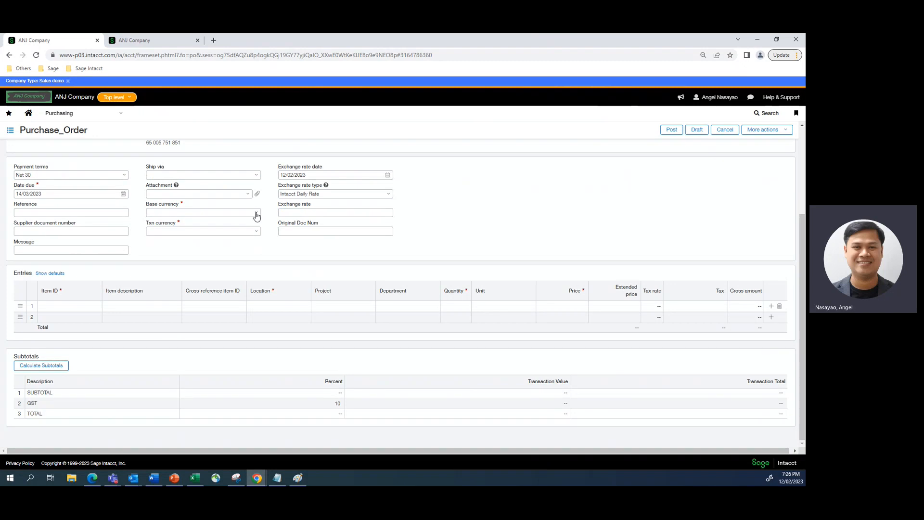
pyautogui.click(252, 212)
pyautogui.click(221, 236)
pyautogui.click(257, 232)
pyautogui.click(216, 255)
# Step: Add the item SVC--Service to the first entry line with the location 400--GBD Australia
pyautogui.click(69, 305)
pyautogui.write('svc')
pyautogui.click(58, 330)
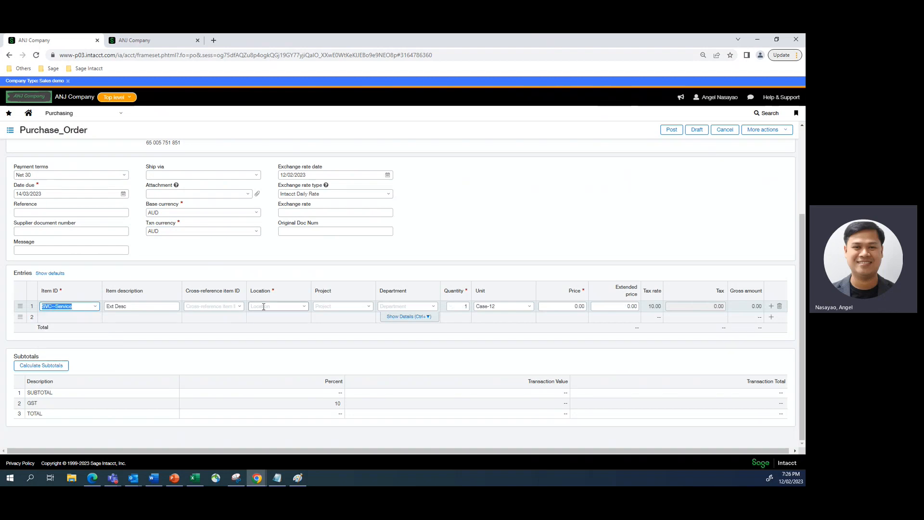
pyautogui.click(264, 307)
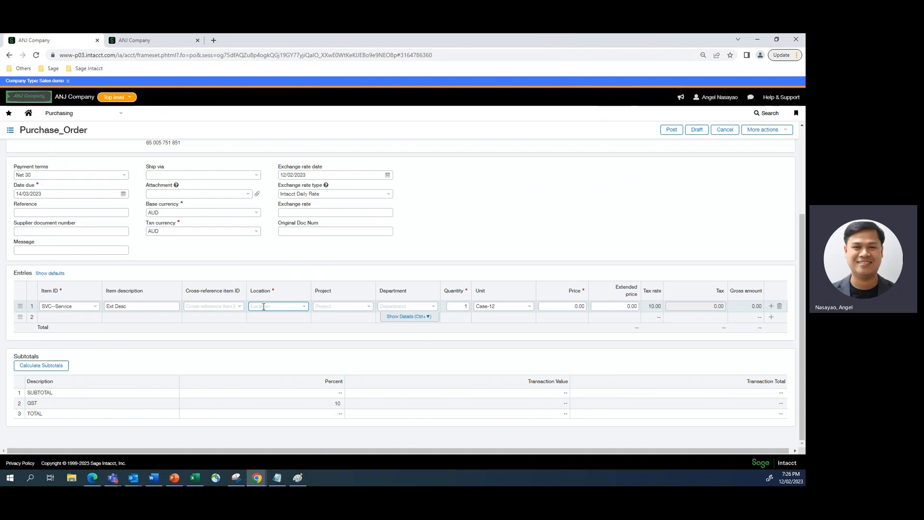
pyautogui.click(305, 307)
pyautogui.click(276, 237)
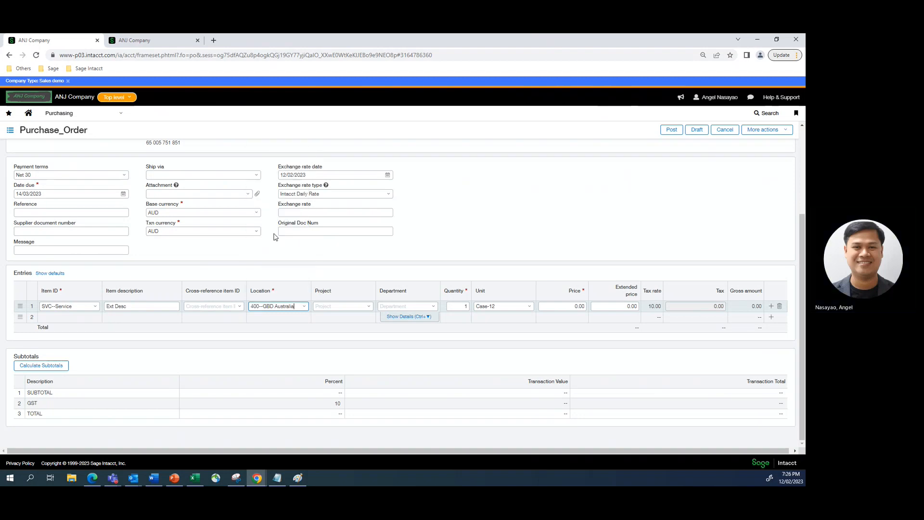
# Step: Assign the department 200--Operations to the first entry line and set its price to 300
pyautogui.click(433, 307)
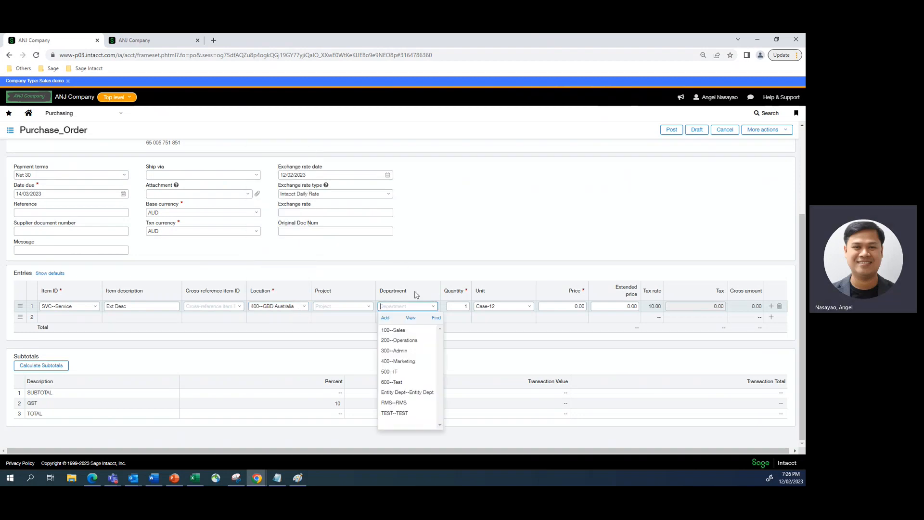
pyautogui.click(404, 340)
pyautogui.click(569, 307)
pyautogui.write('3')
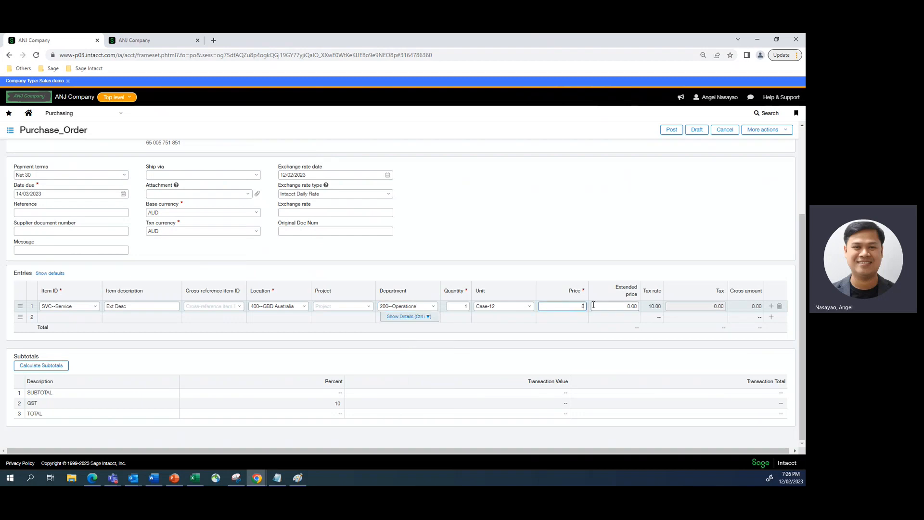
pyautogui.write('00')
pyautogui.click(541, 239)
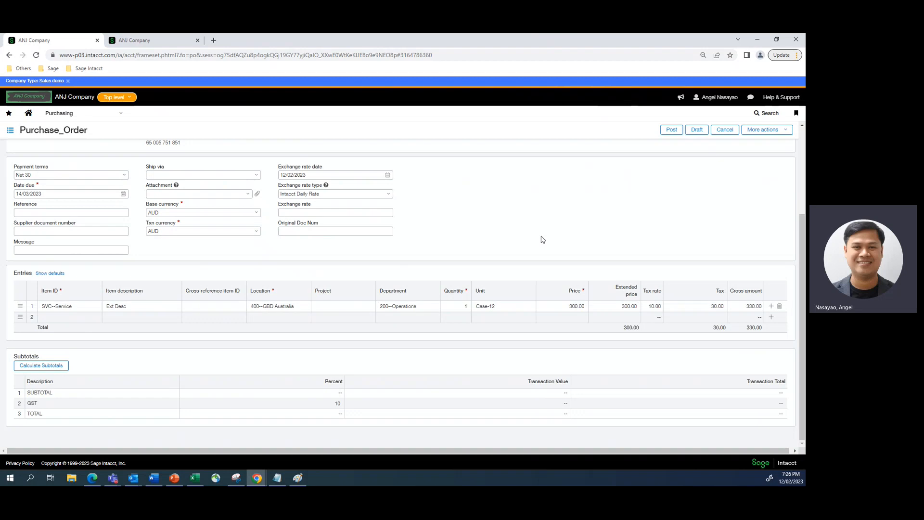
# Step: Review and post the purchase order, and mark its document number in the Purchase_Order list
pyautogui.scroll(1, 543, 240)
pyautogui.scroll(2, 543, 239)
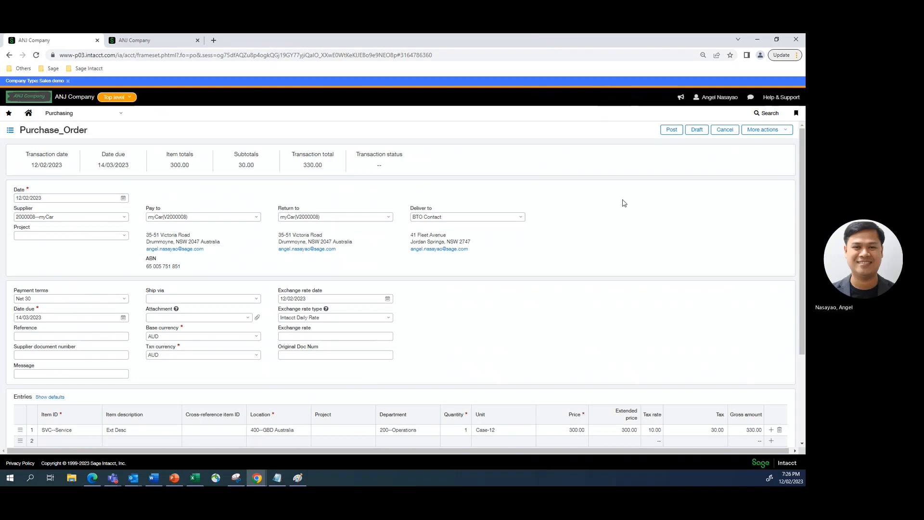
pyautogui.scroll(-3, 626, 202)
pyautogui.click(672, 131)
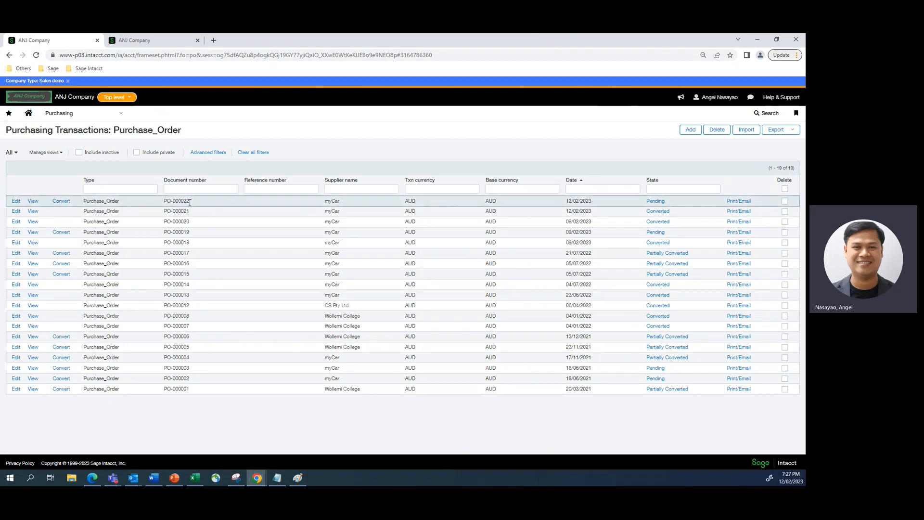
pyautogui.moveTo(192, 202); pyautogui.dragTo(167, 201)
# Step: Switch to the second session and open the Purchase_Order transaction list in Purchasing
pyautogui.click(137, 40)
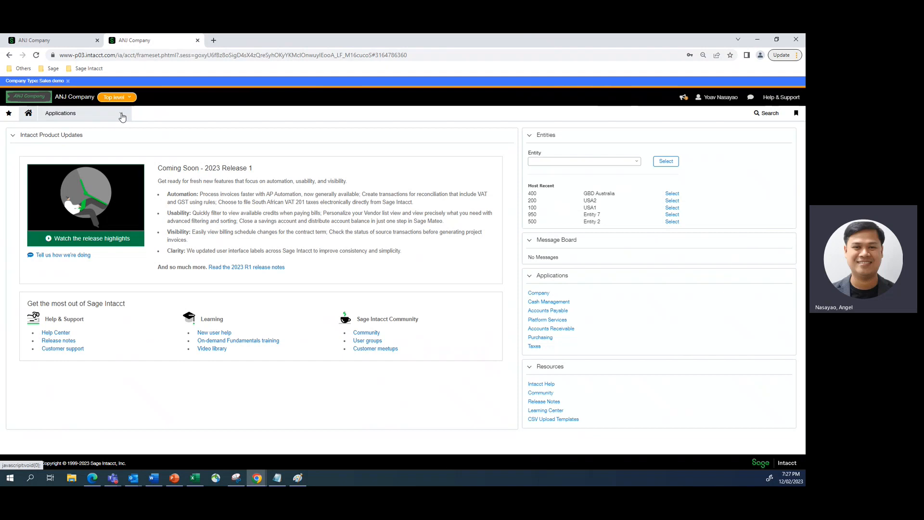
pyautogui.click(122, 115)
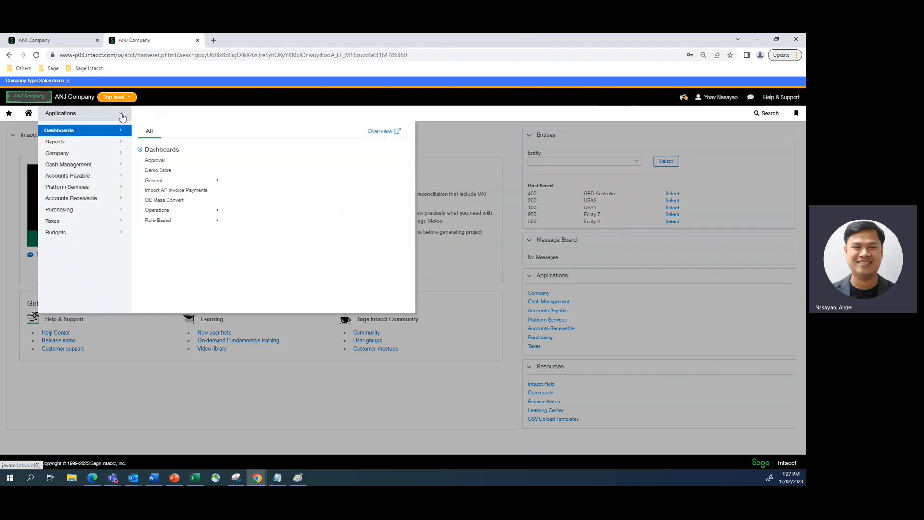
pyautogui.moveTo(92, 214)
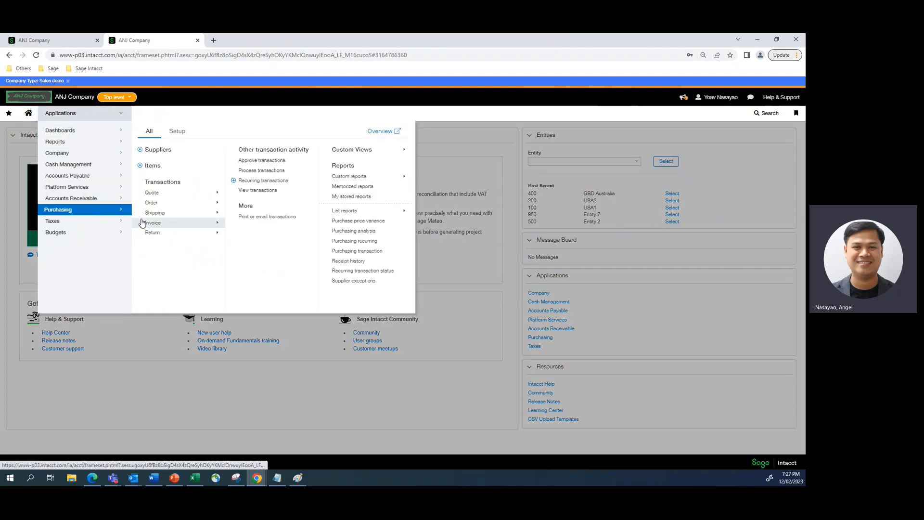
pyautogui.moveTo(161, 207)
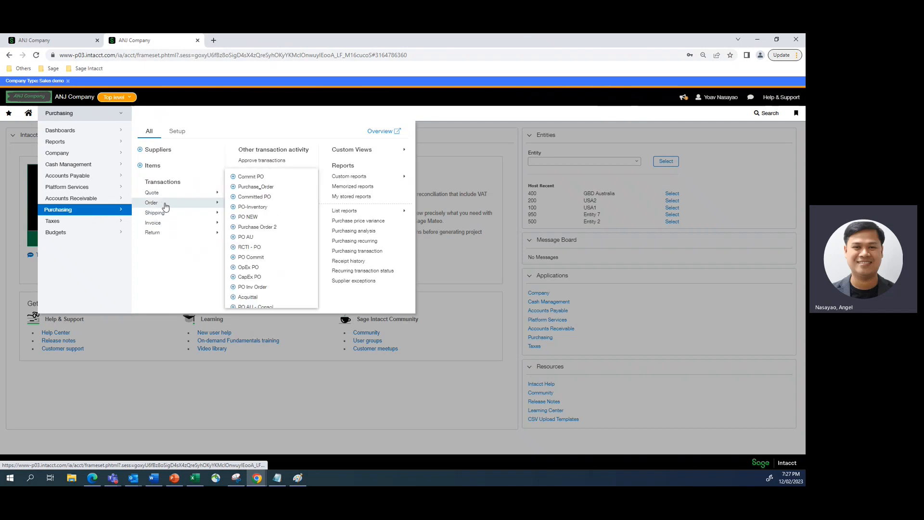
pyautogui.click(253, 188)
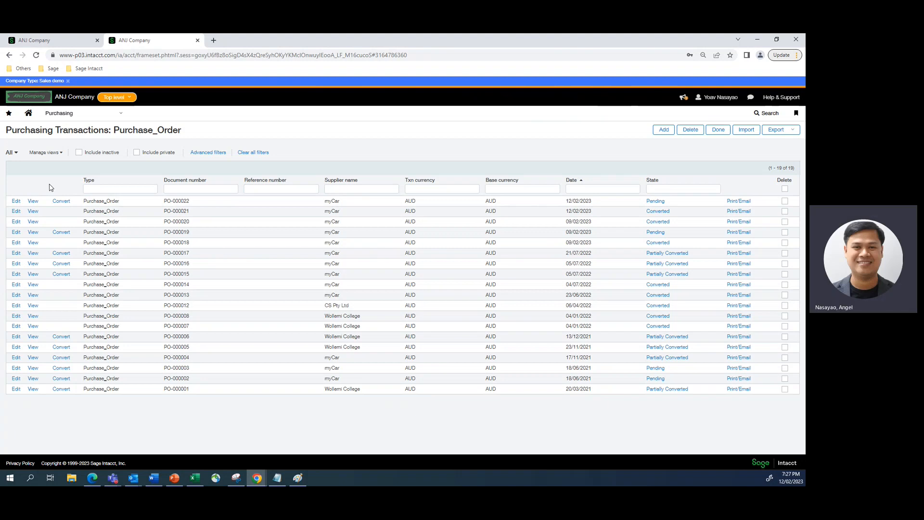
# Step: Check the newest purchase order's document number in the first session, and return to the second session
pyautogui.click(48, 41)
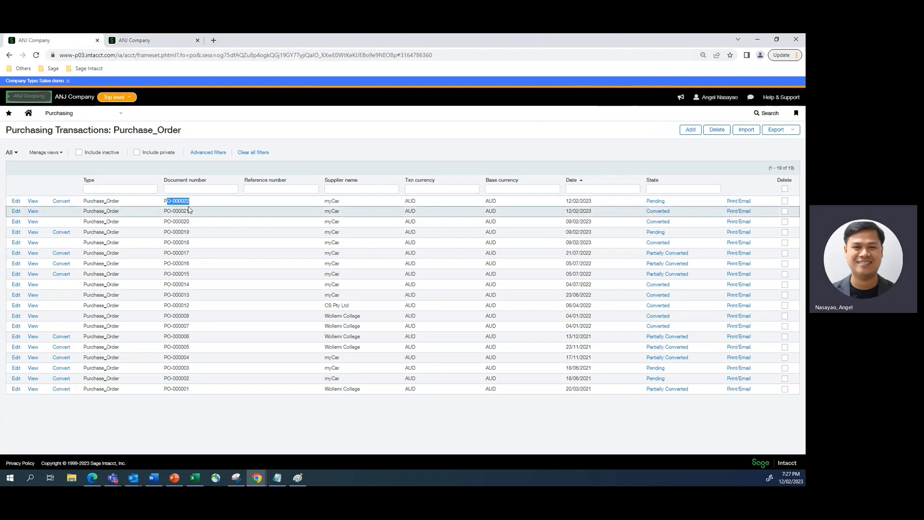
pyautogui.moveTo(167, 201); pyautogui.dragTo(187, 202)
pyautogui.click(140, 41)
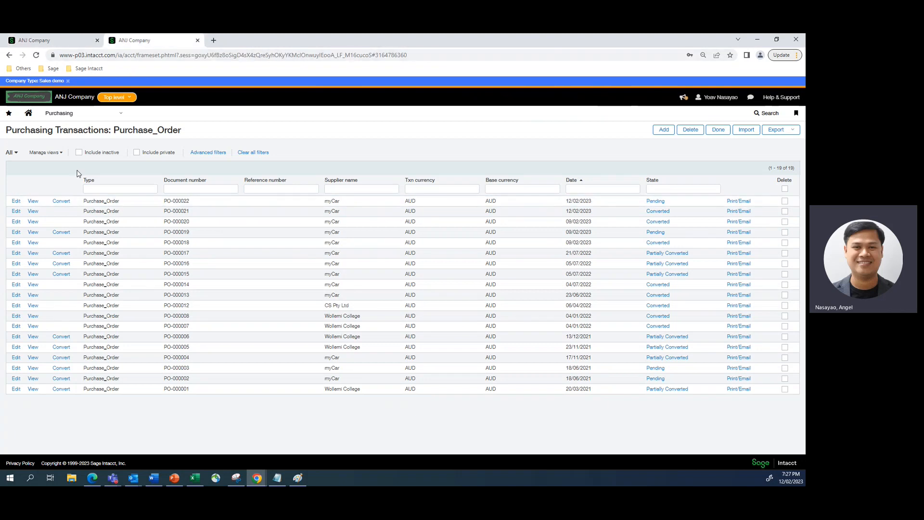
# Step: Try to convert the newest purchase order to a Purchase_Receipt and post it as the second session's user
pyautogui.click(64, 201)
pyautogui.click(87, 207)
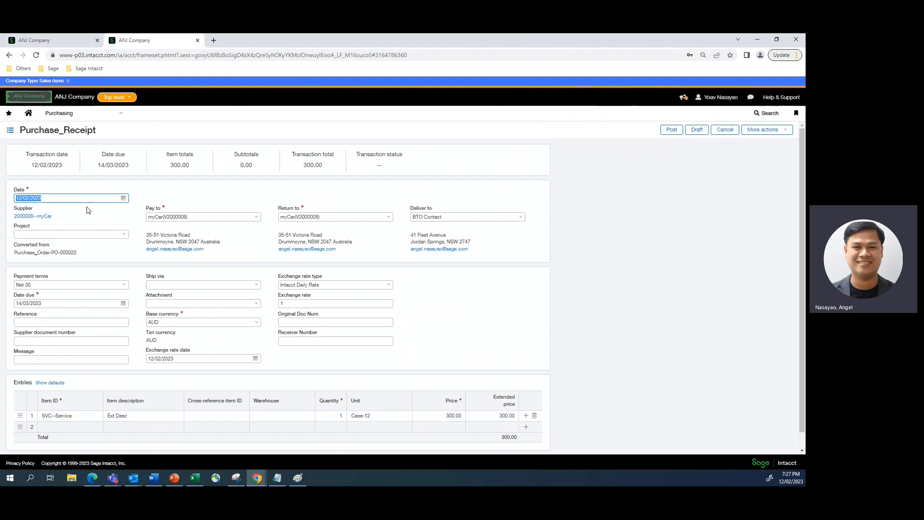
pyautogui.click(452, 296)
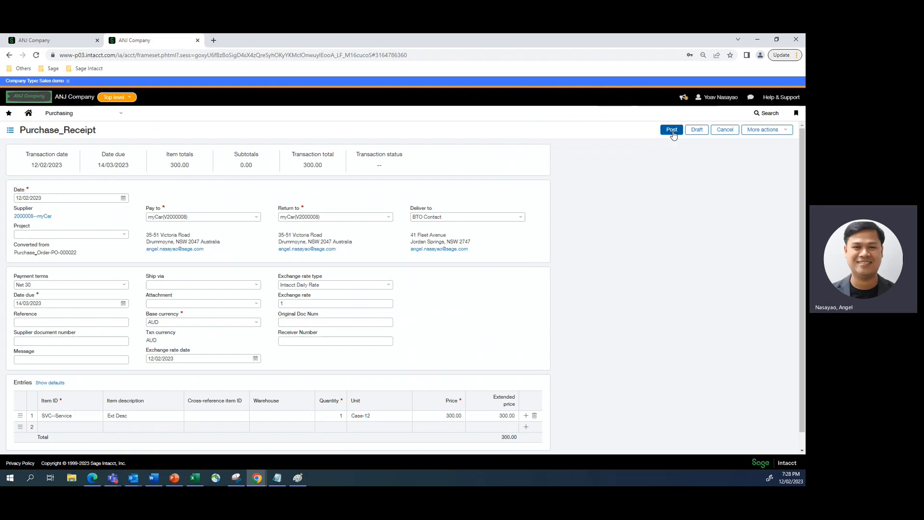
pyautogui.click(672, 130)
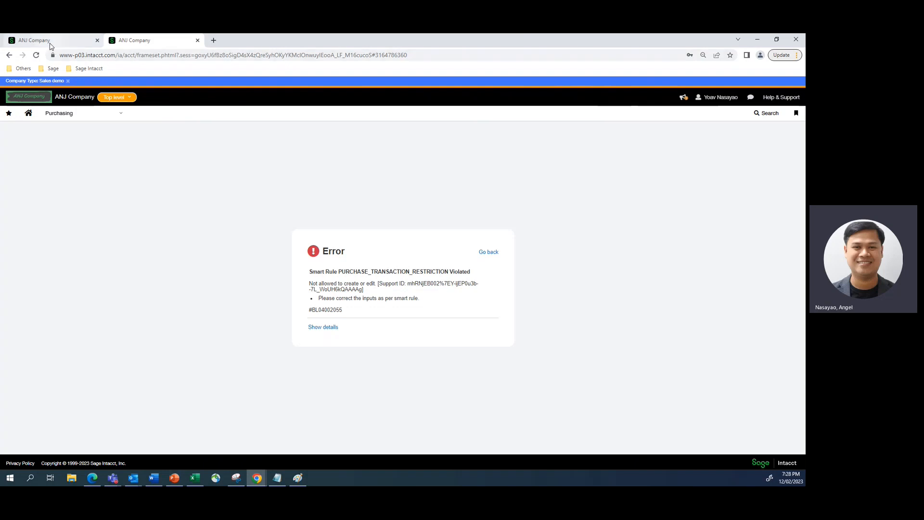
# Step: In the first session, convert the newest purchase order to a Purchase_Receipt, post it and mark its document number
pyautogui.moveTo(52, 46)
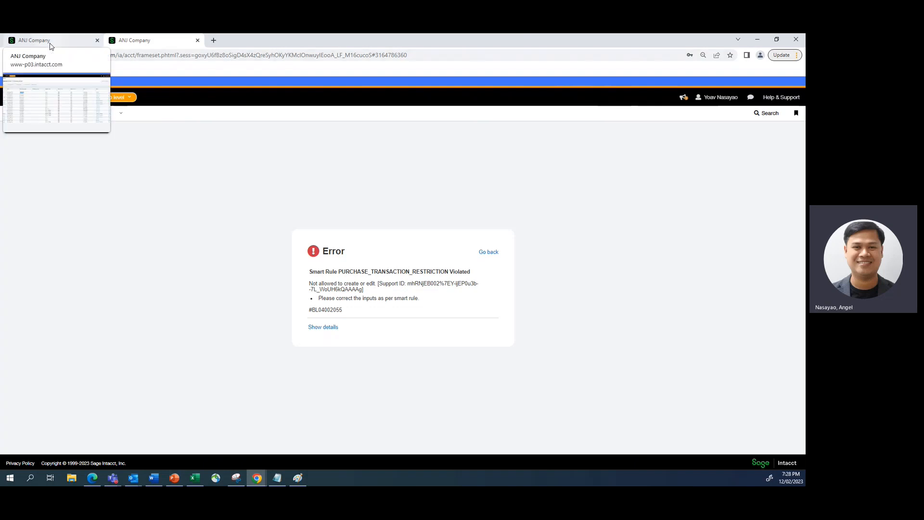
pyautogui.click(52, 41)
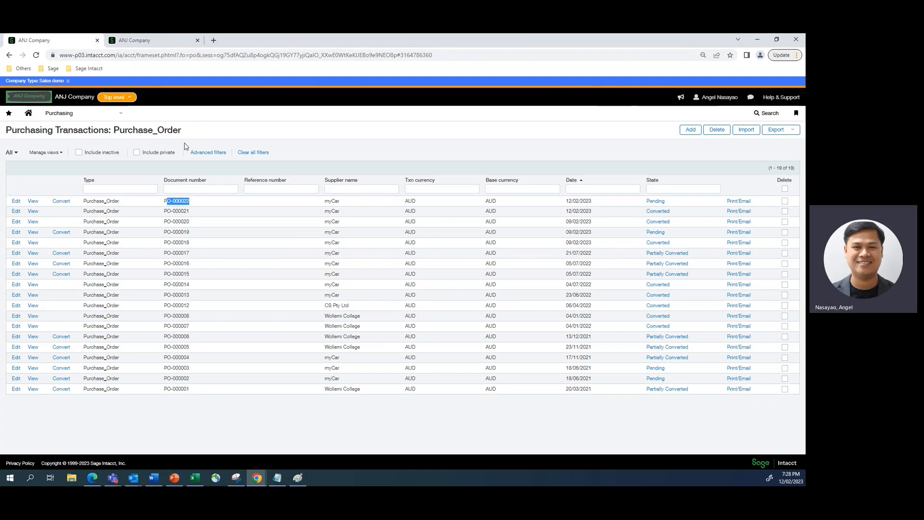
pyautogui.click(62, 201)
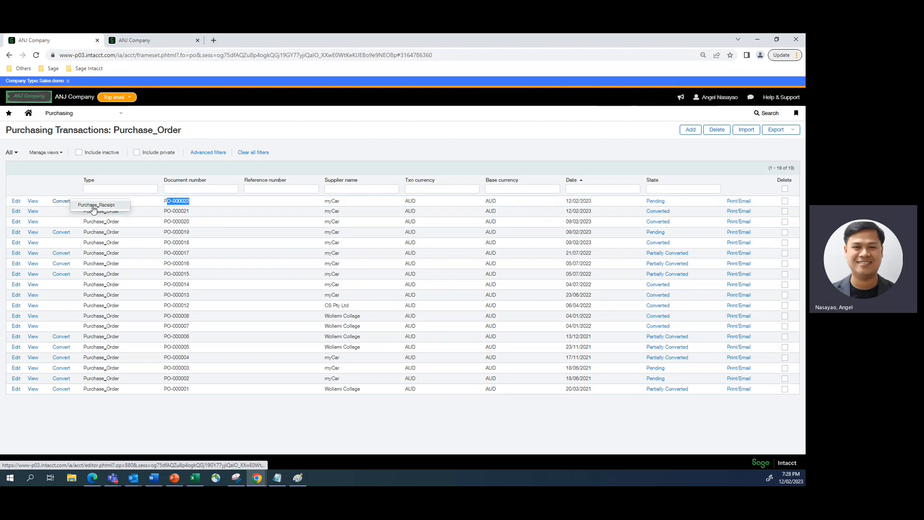
pyautogui.click(95, 206)
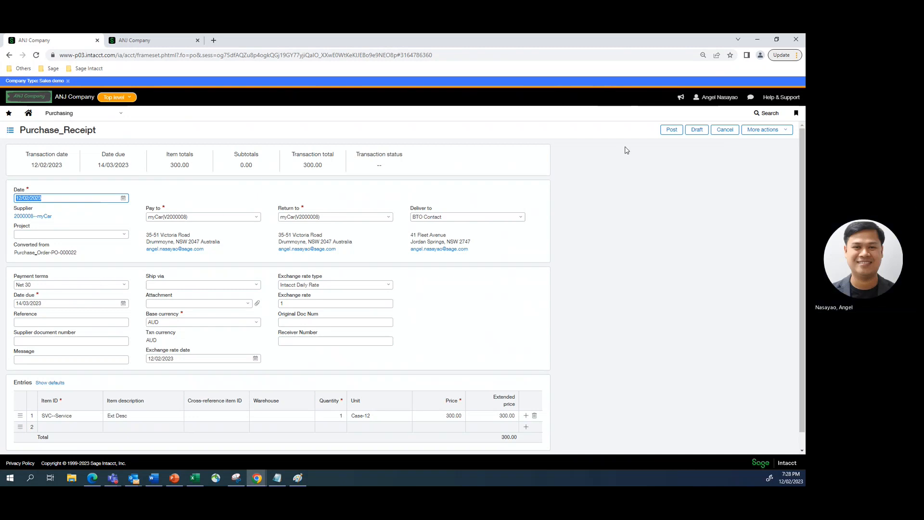
pyautogui.click(672, 131)
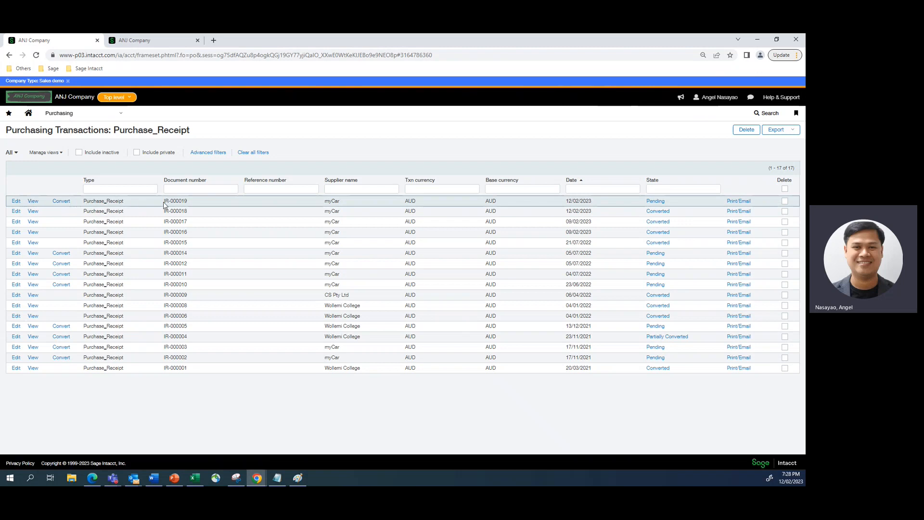
pyautogui.moveTo(183, 201); pyautogui.dragTo(190, 203)
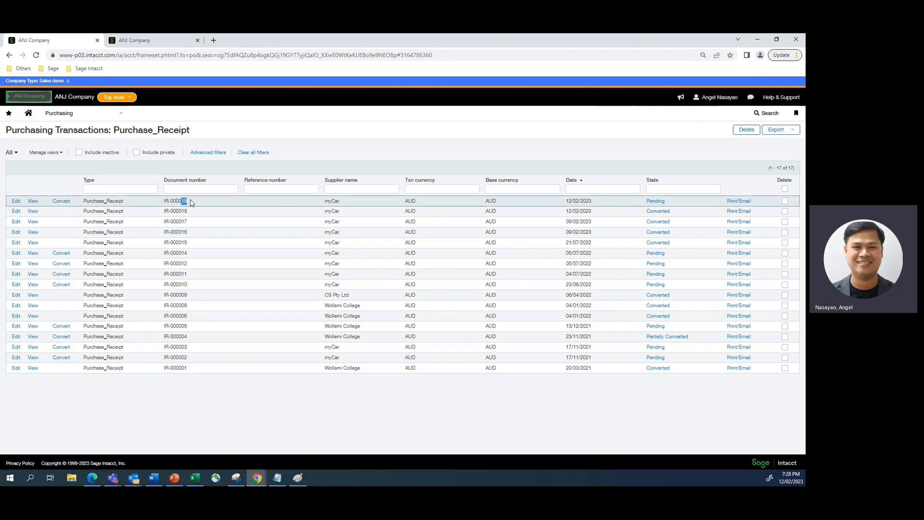
# Step: Switch to the second session and open the Purchase_Receipt transaction list in Purchasing
pyautogui.click(163, 45)
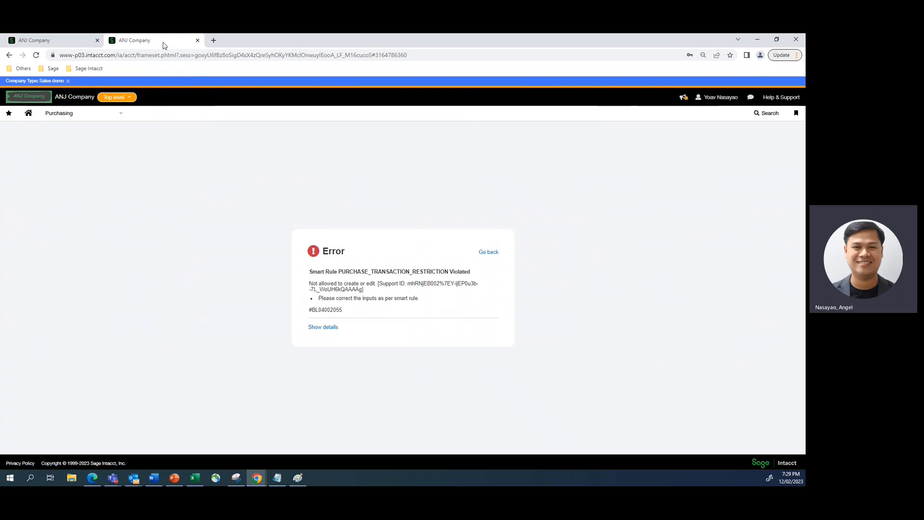
pyautogui.click(122, 116)
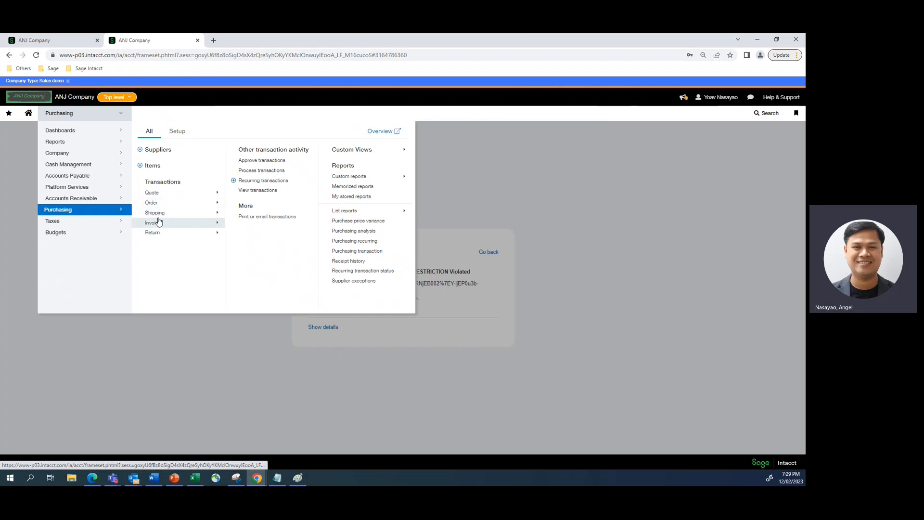
pyautogui.moveTo(178, 213)
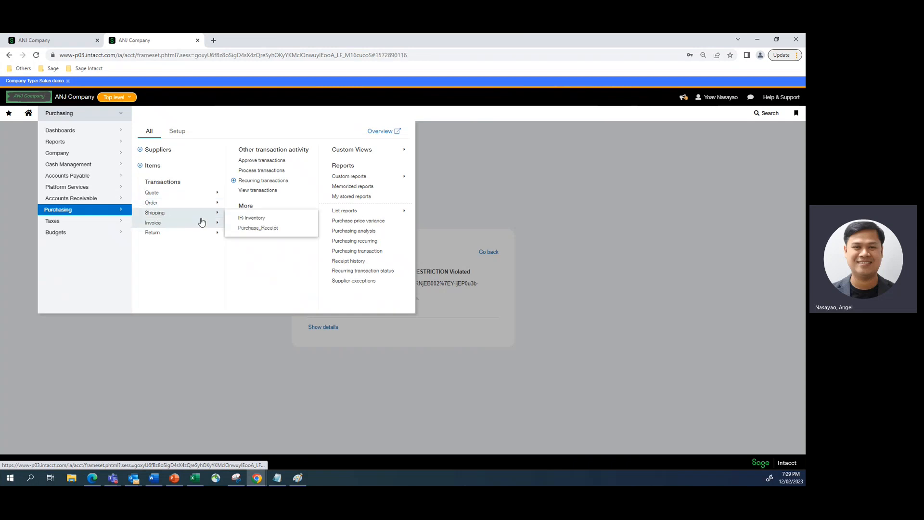
pyautogui.click(254, 228)
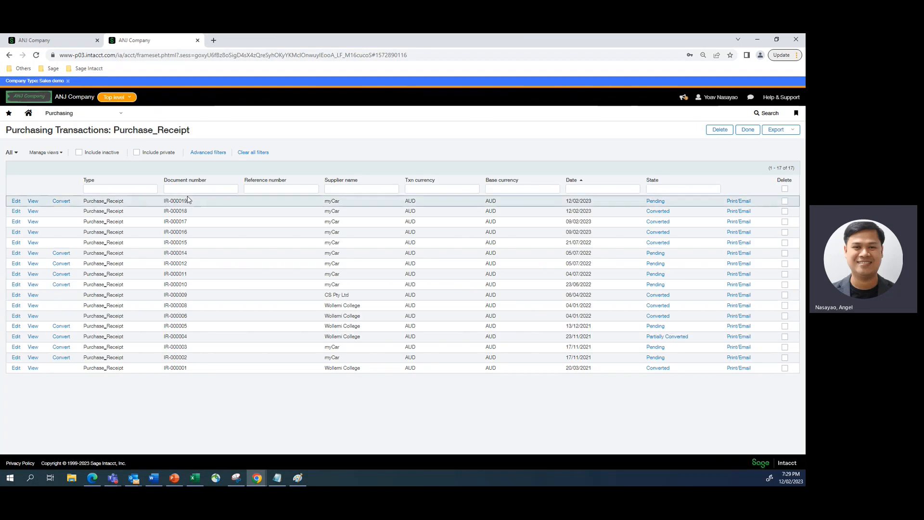
# Step: Compare the newest receipt's document number with the first session's list, and return to the second session
pyautogui.click(54, 42)
pyautogui.moveTo(187, 201); pyautogui.dragTo(182, 202)
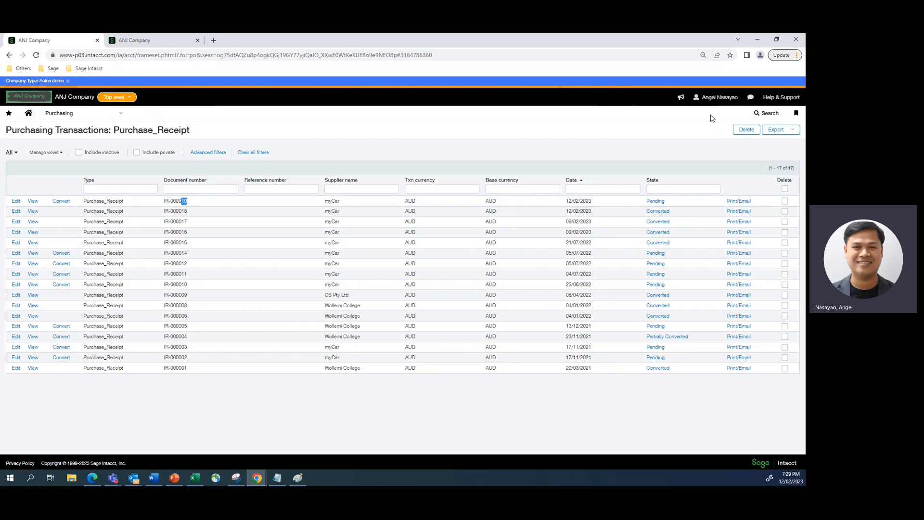
pyautogui.click(153, 43)
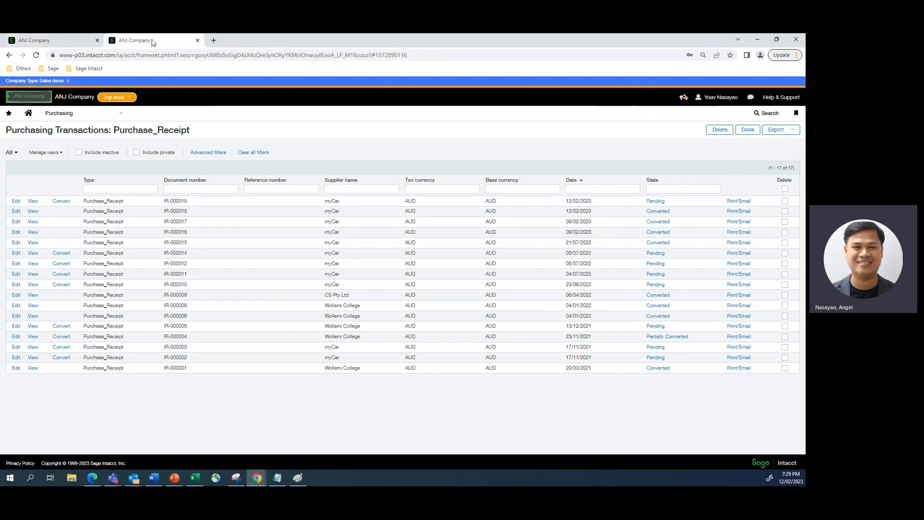
# Step: Convert the newest receipt to a Purchase_Invoice with the supplier document number CONVERTtoPINV1, and post it
pyautogui.moveTo(62, 203)
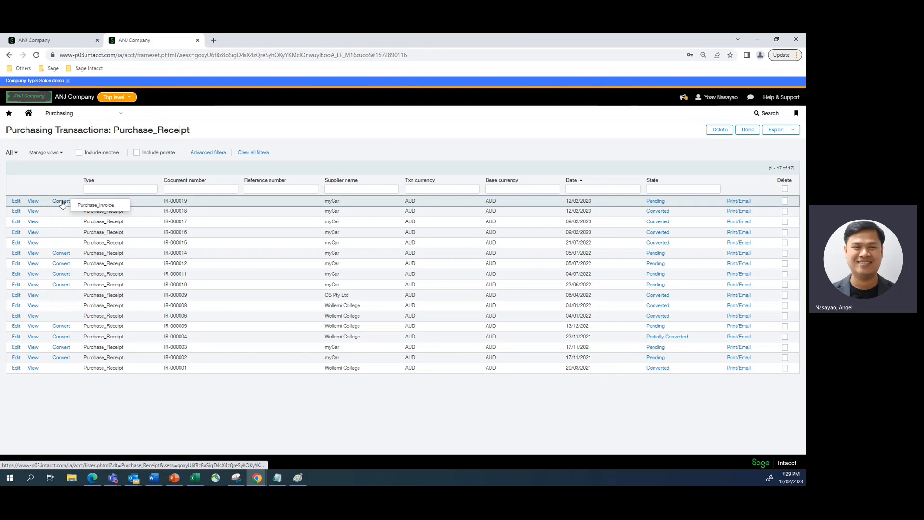
pyautogui.click(89, 206)
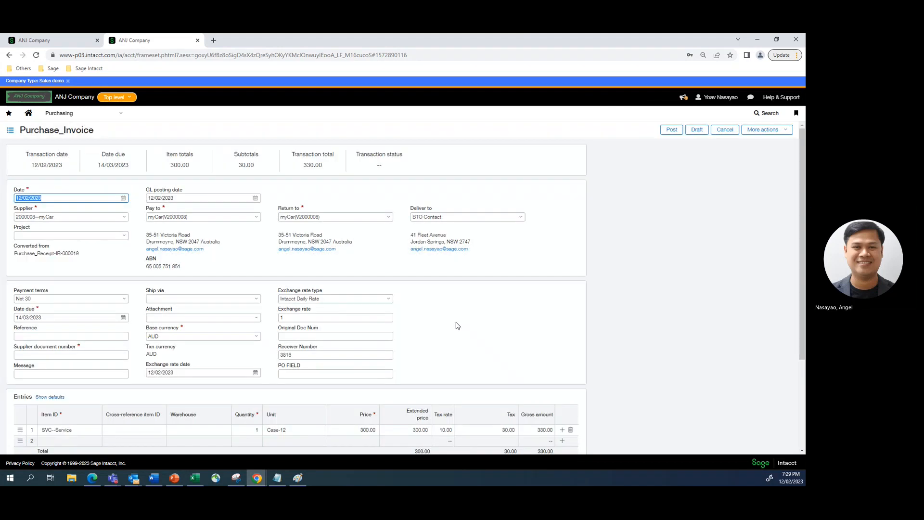
pyautogui.click(57, 355)
pyautogui.write('CONVERTtoP')
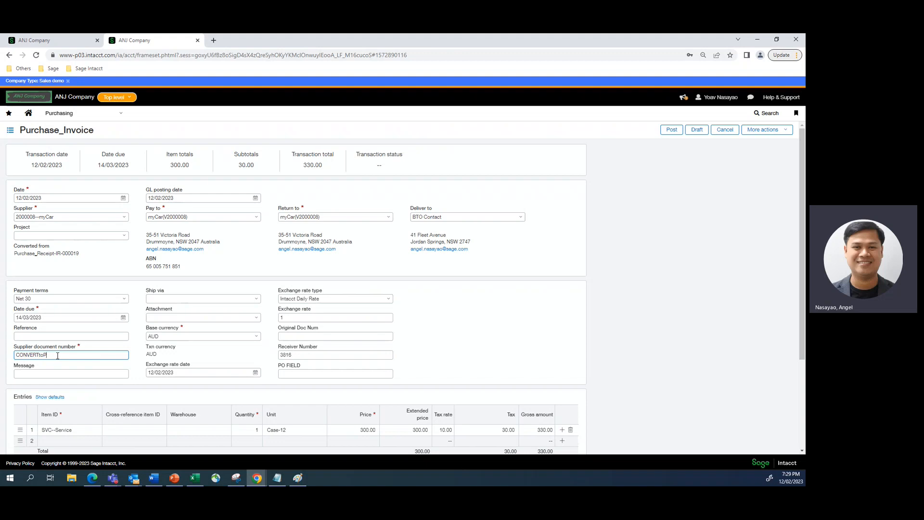
pyautogui.write('INV1')
pyautogui.click(511, 295)
pyautogui.click(669, 133)
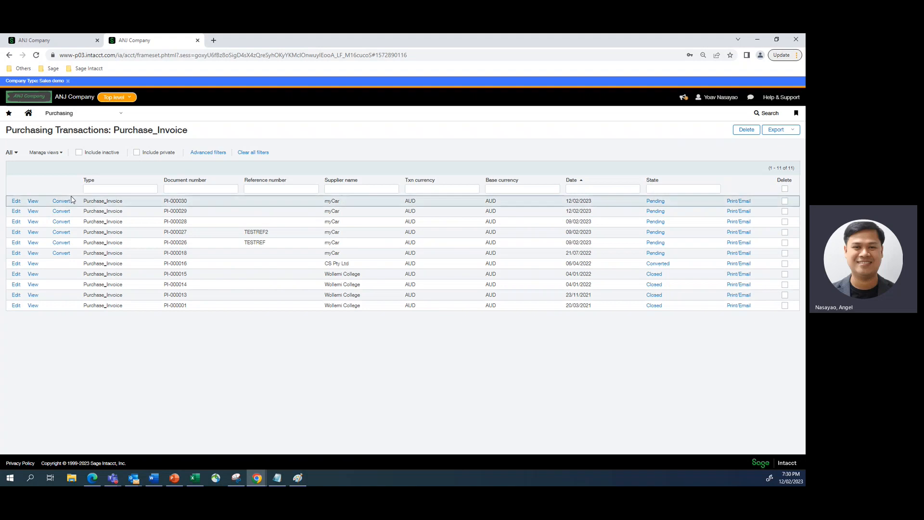
# Step: Edit the newest purchase invoice's supplier document number to CONVERTtoPINV1a, post the change and view the invoice
pyautogui.click(15, 202)
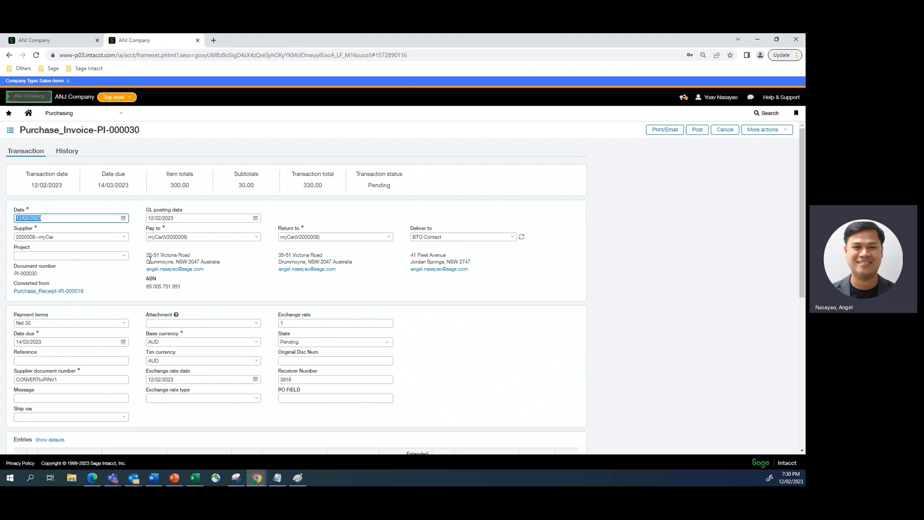
pyautogui.click(64, 381)
pyautogui.write('a')
pyautogui.click(454, 349)
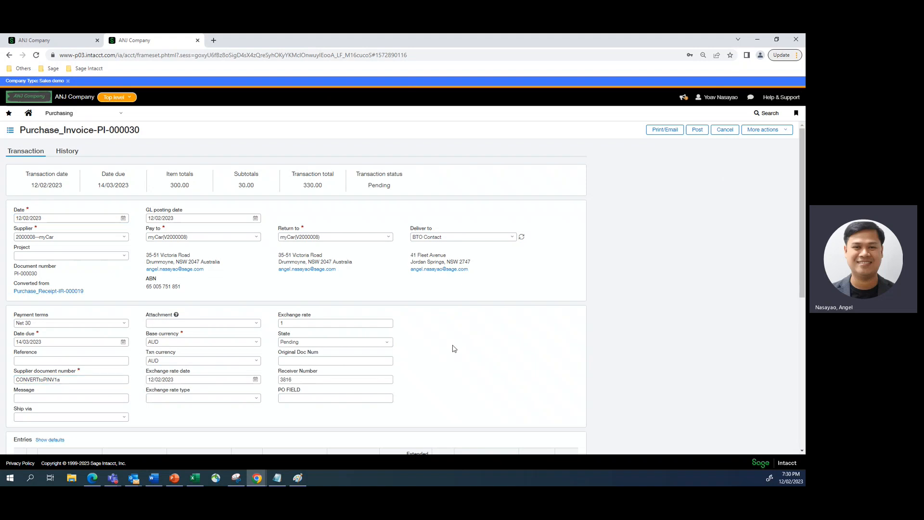
pyautogui.click(697, 133)
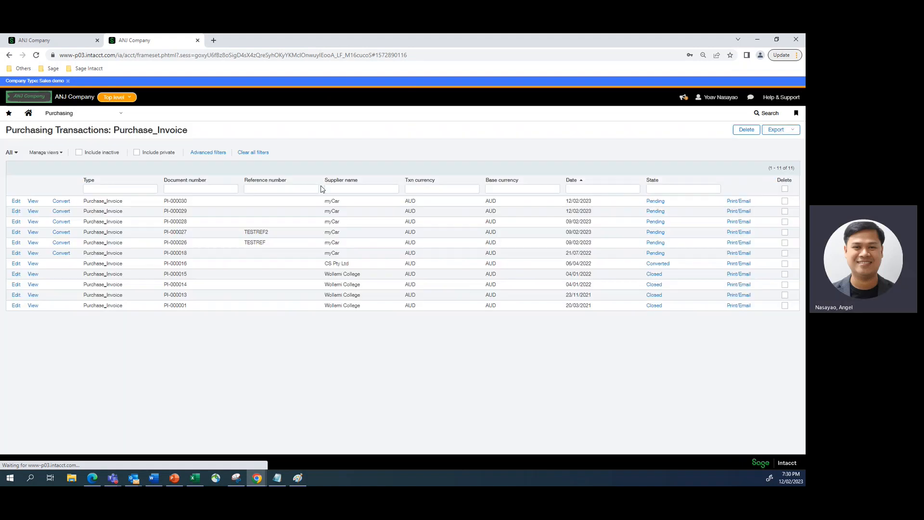
pyautogui.click(33, 201)
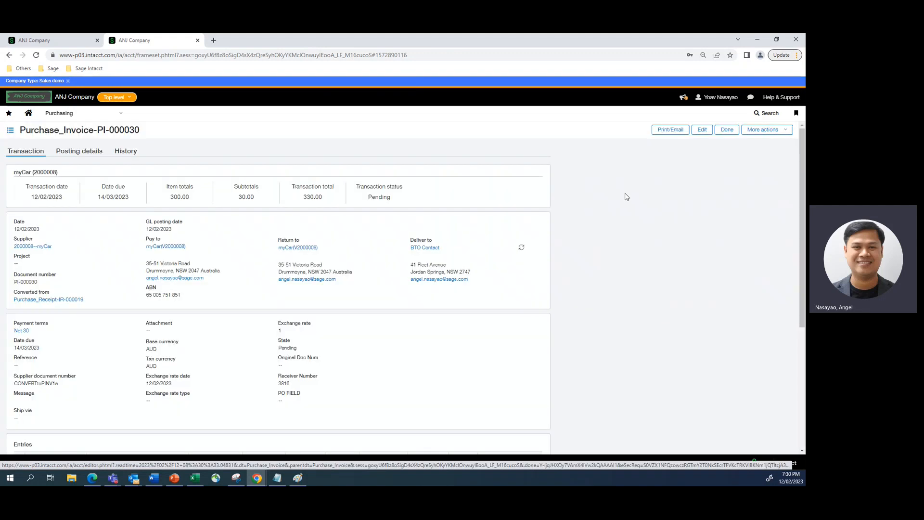
# Step: Review the Create and Modify entries in the purchase invoice's audit trail, and return to the invoice
pyautogui.click(788, 135)
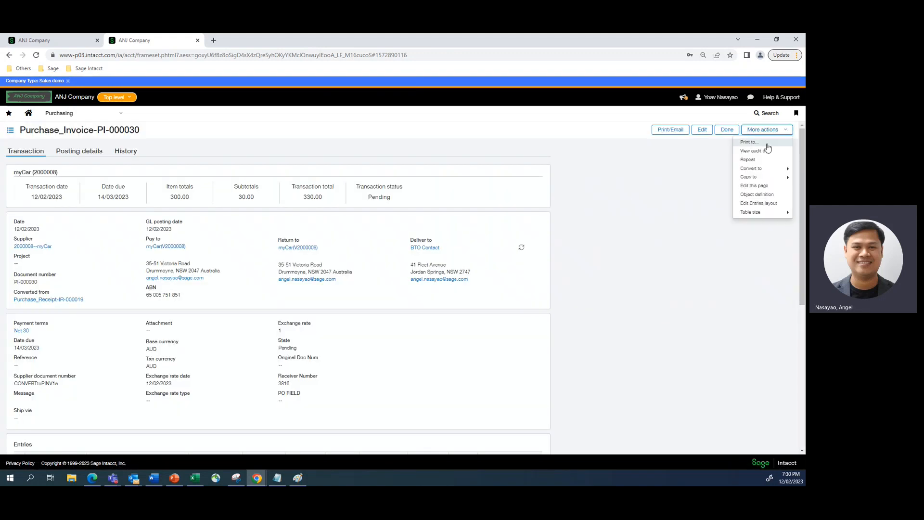
pyautogui.click(750, 149)
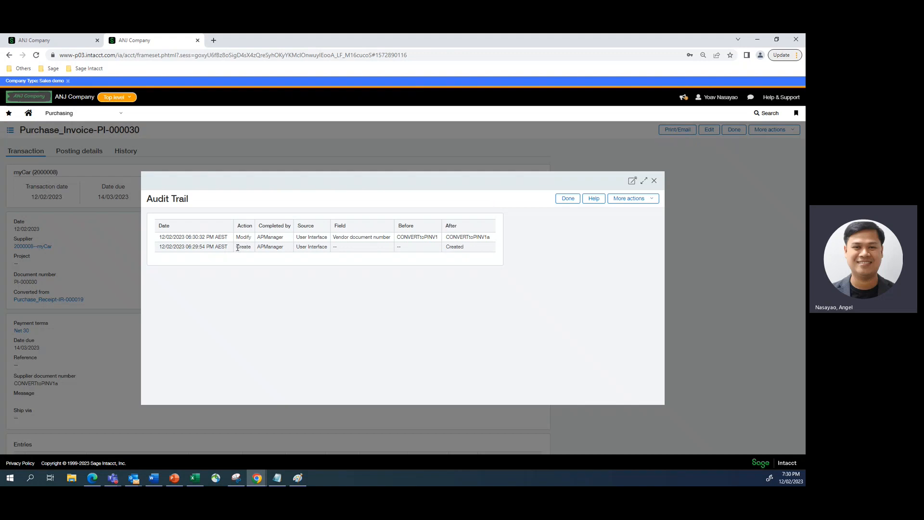
pyautogui.moveTo(238, 248); pyautogui.dragTo(247, 248)
pyautogui.moveTo(249, 248); pyautogui.dragTo(251, 250)
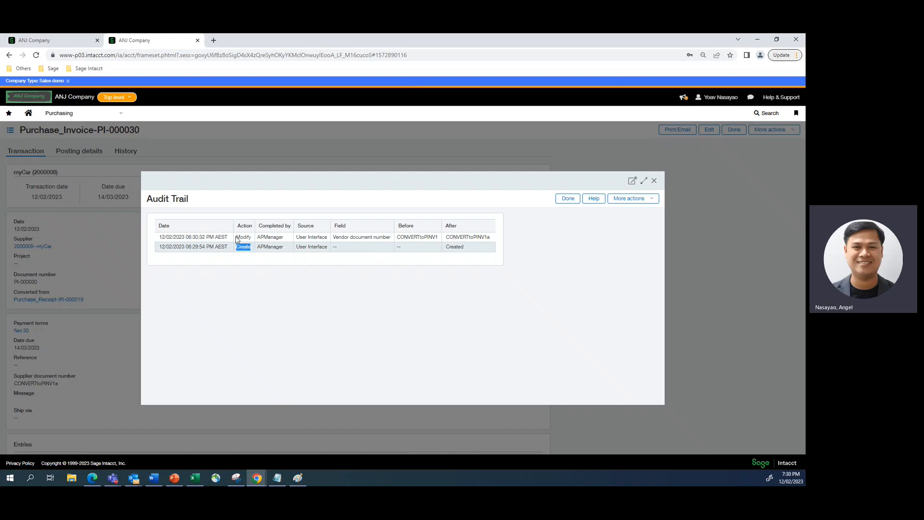
pyautogui.moveTo(237, 240); pyautogui.dragTo(252, 239)
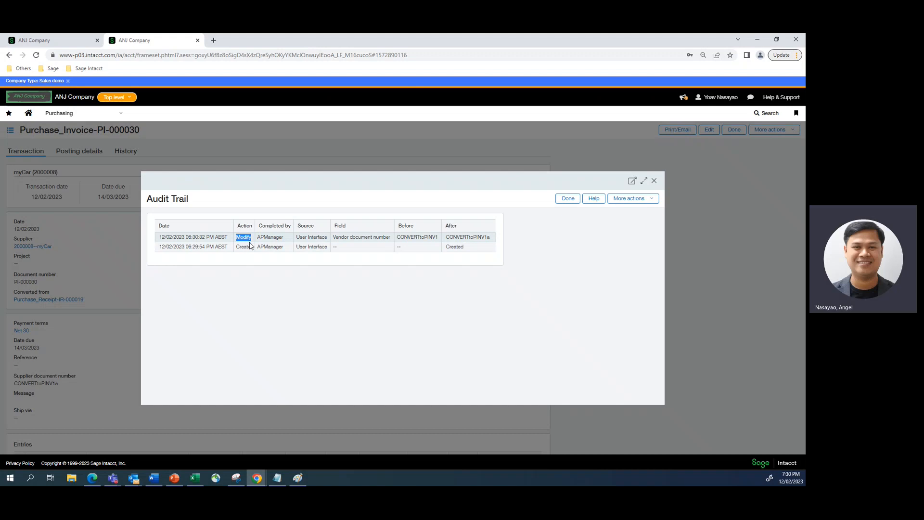
pyautogui.click(654, 181)
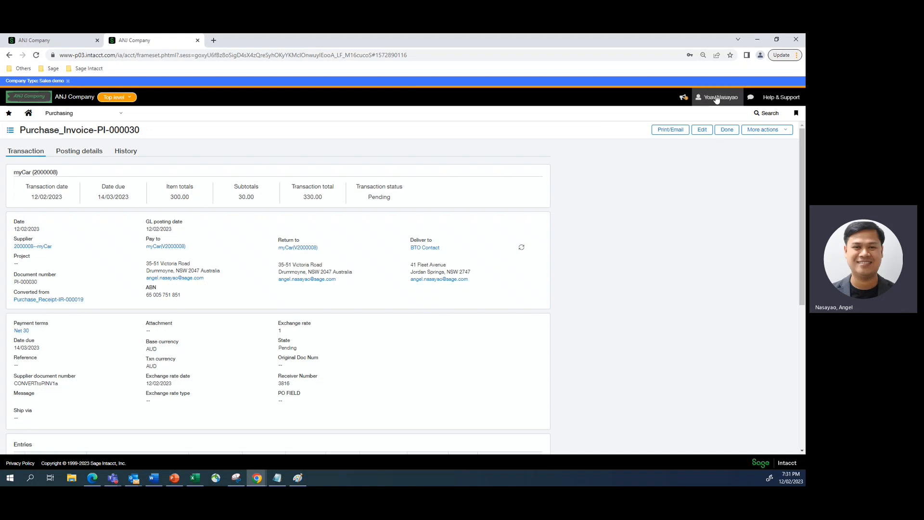
# Step: Start a new Purchase_Order for supplier myCar with AUD as both base and transaction currency
pyautogui.click(121, 115)
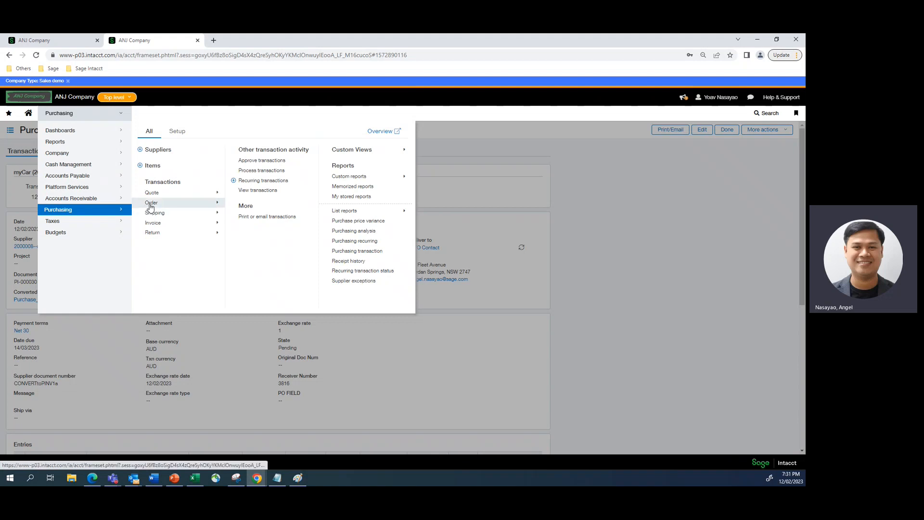
pyautogui.moveTo(150, 206)
pyautogui.click(232, 187)
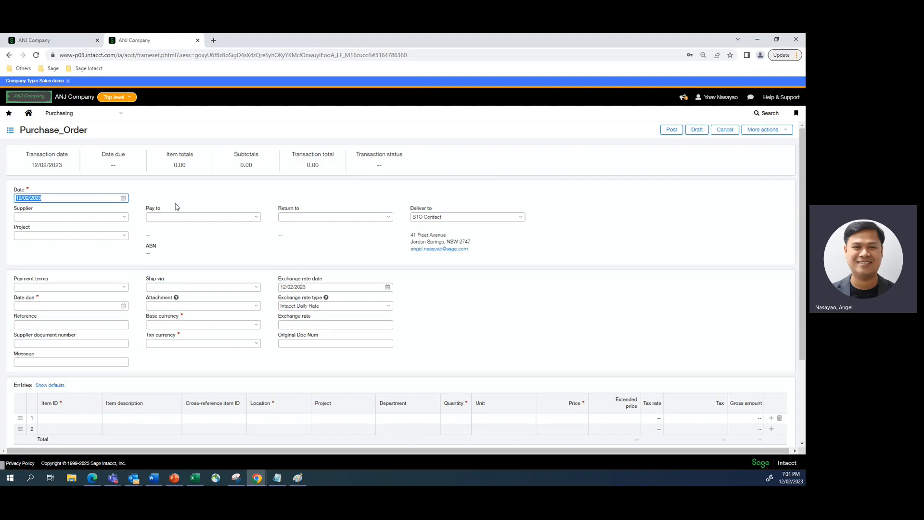
pyautogui.click(125, 217)
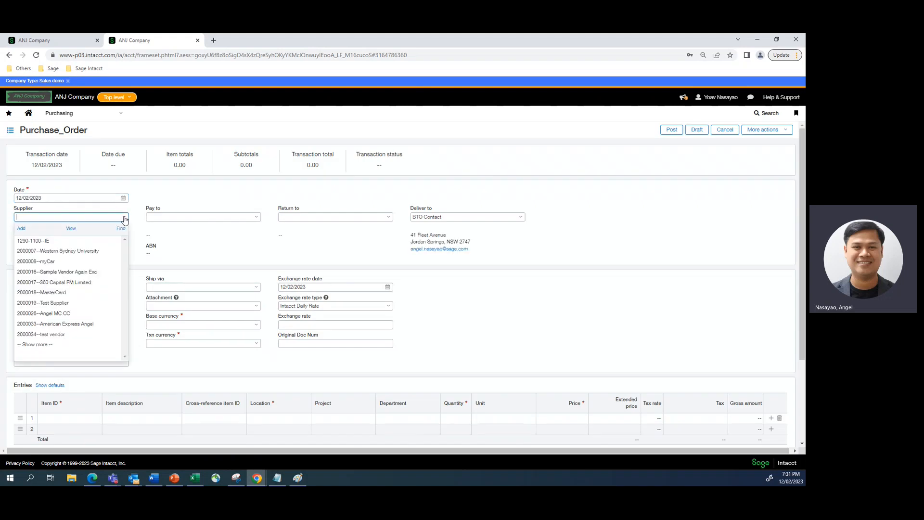
pyautogui.click(50, 261)
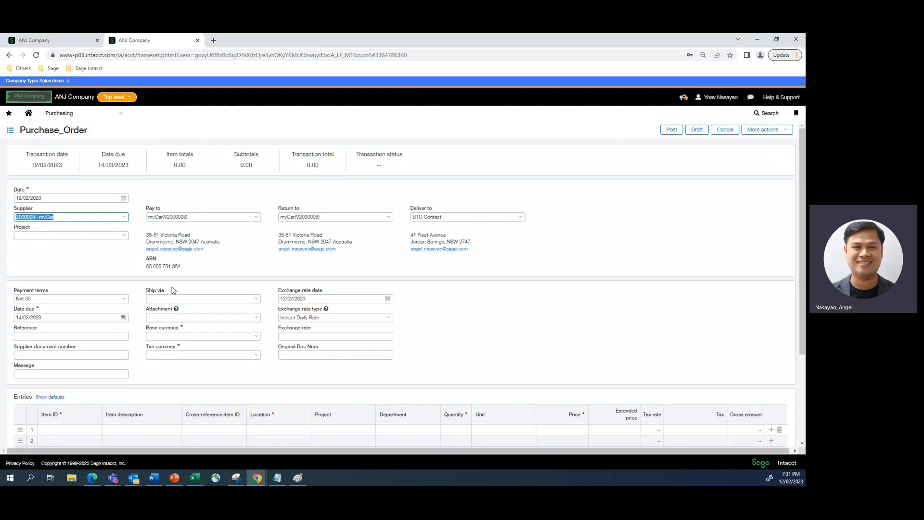
pyautogui.click(257, 336)
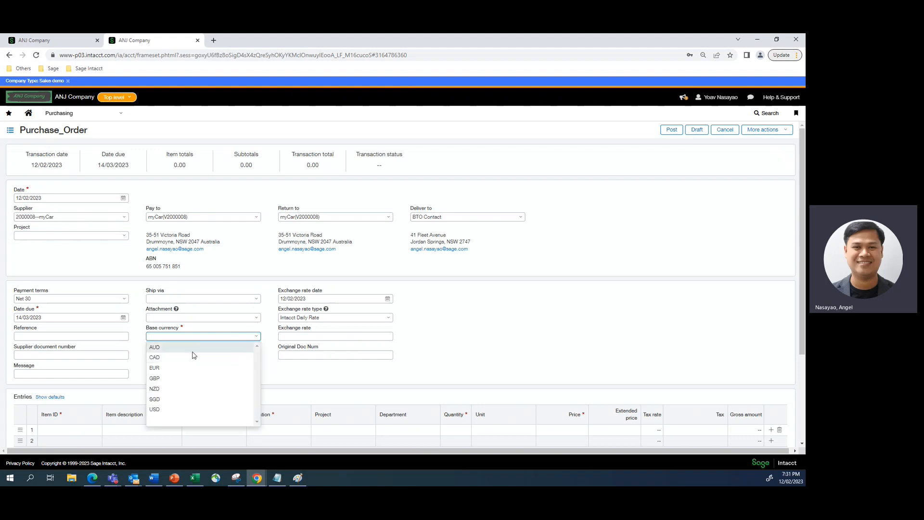
pyautogui.click(193, 349)
pyautogui.click(256, 356)
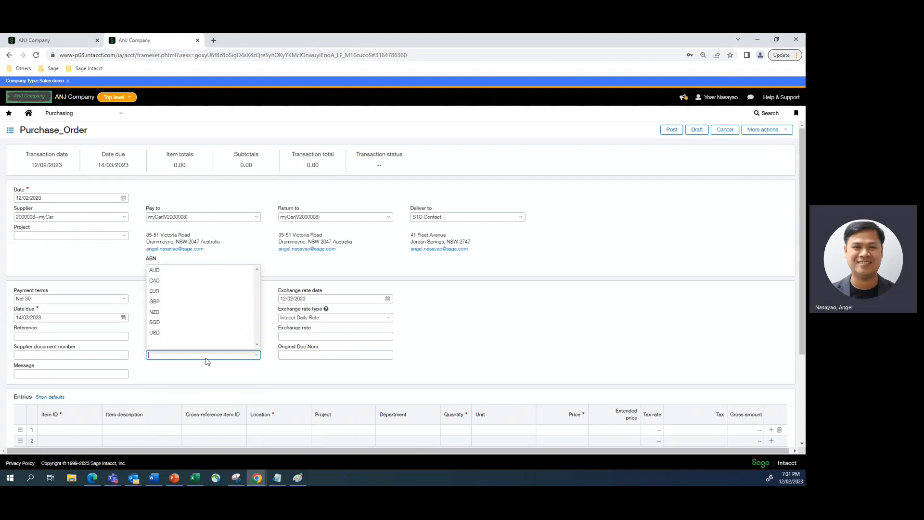
pyautogui.click(181, 271)
# Step: Fill the order's first entry line with item SVC--Service, location 400--GBD Australia and department 200--Operations
pyautogui.click(60, 424)
pyautogui.write('svc')
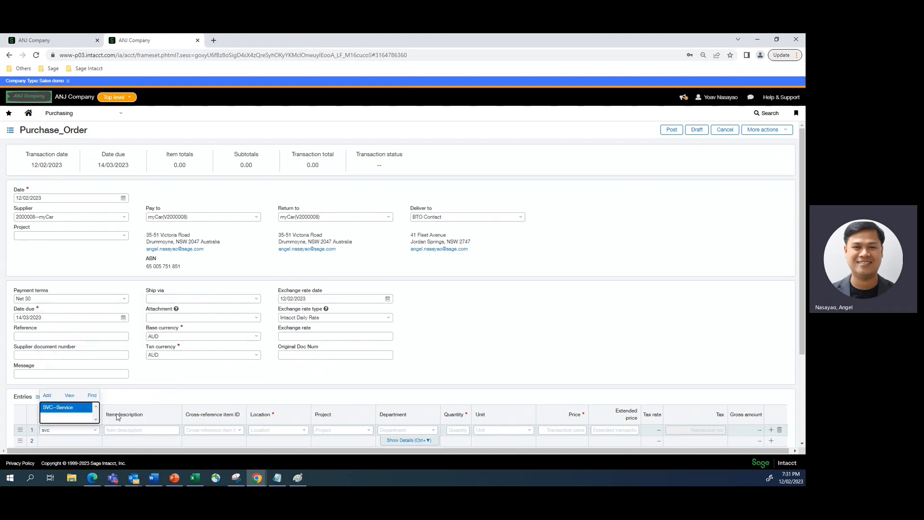
pyautogui.click(270, 430)
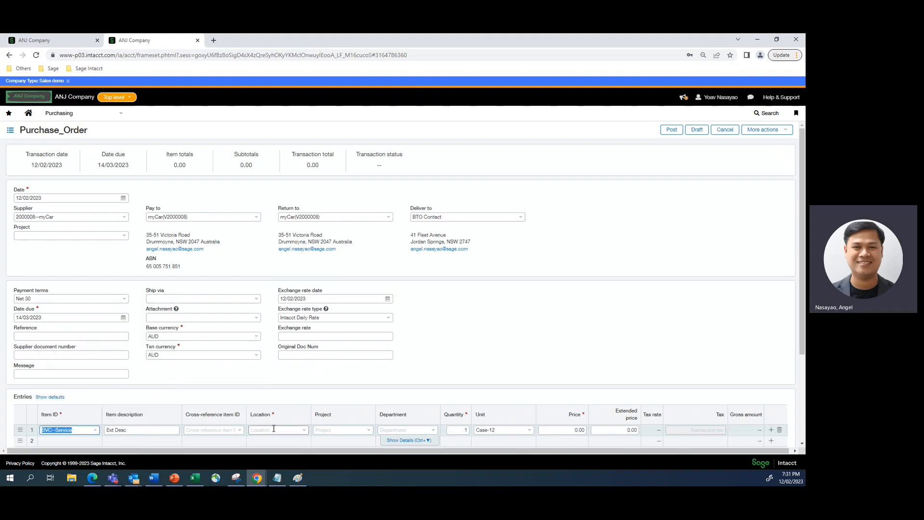
pyautogui.click(304, 430)
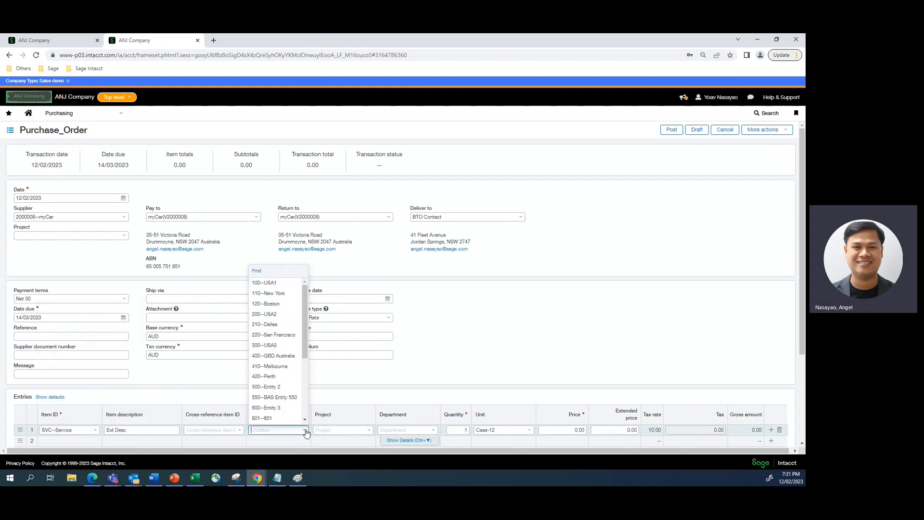
pyautogui.click(278, 356)
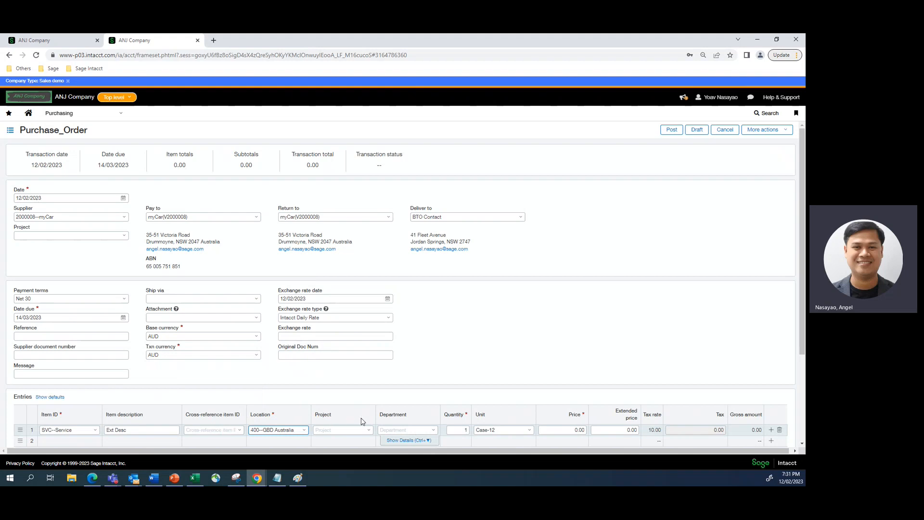
pyautogui.click(408, 428)
pyautogui.click(433, 431)
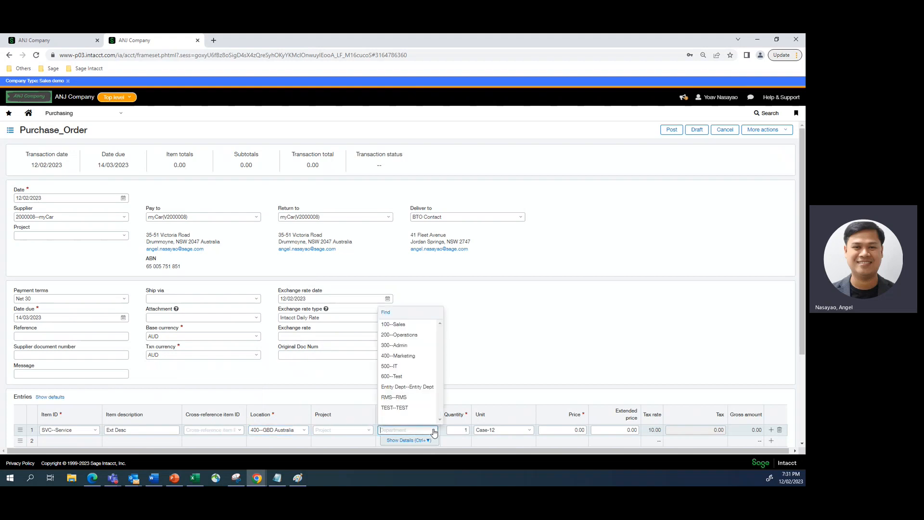
pyautogui.click(422, 337)
# Step: Set the service line's price to 350 and try to post the purchase order
pyautogui.click(573, 430)
pyautogui.write('350')
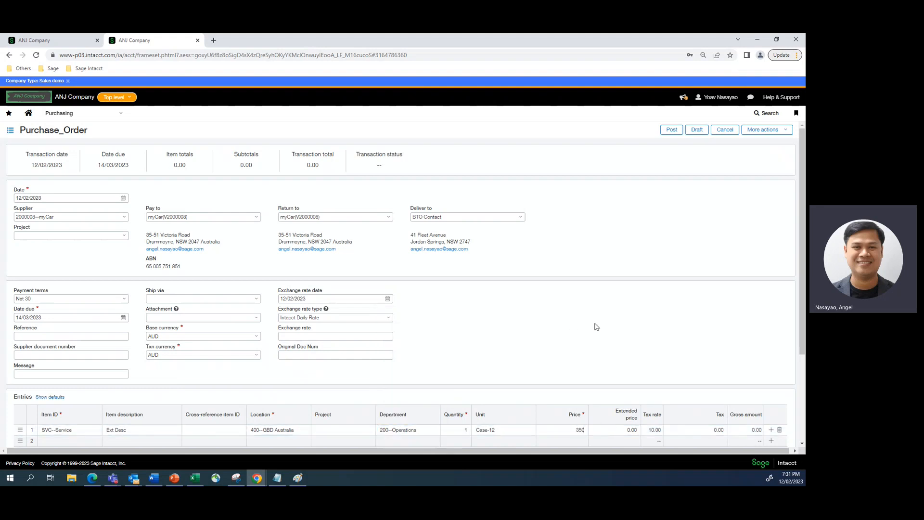
pyautogui.click(596, 327)
pyautogui.click(671, 131)
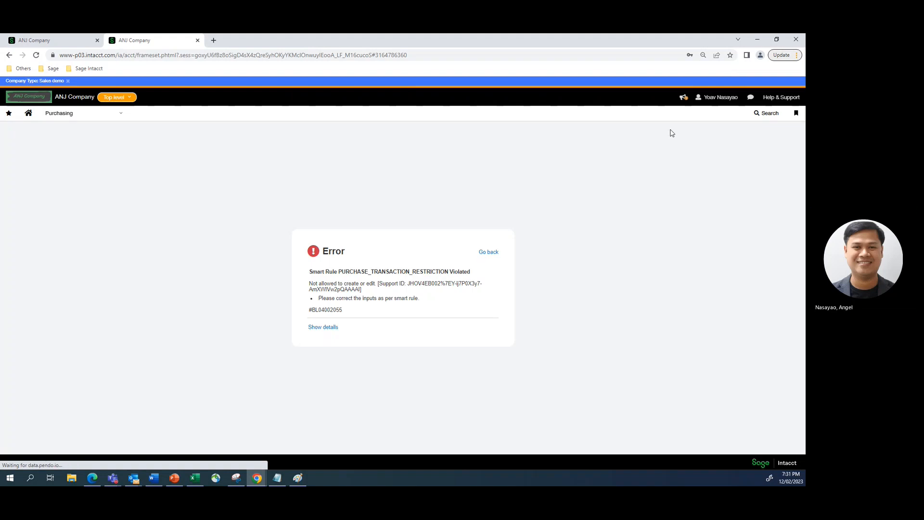